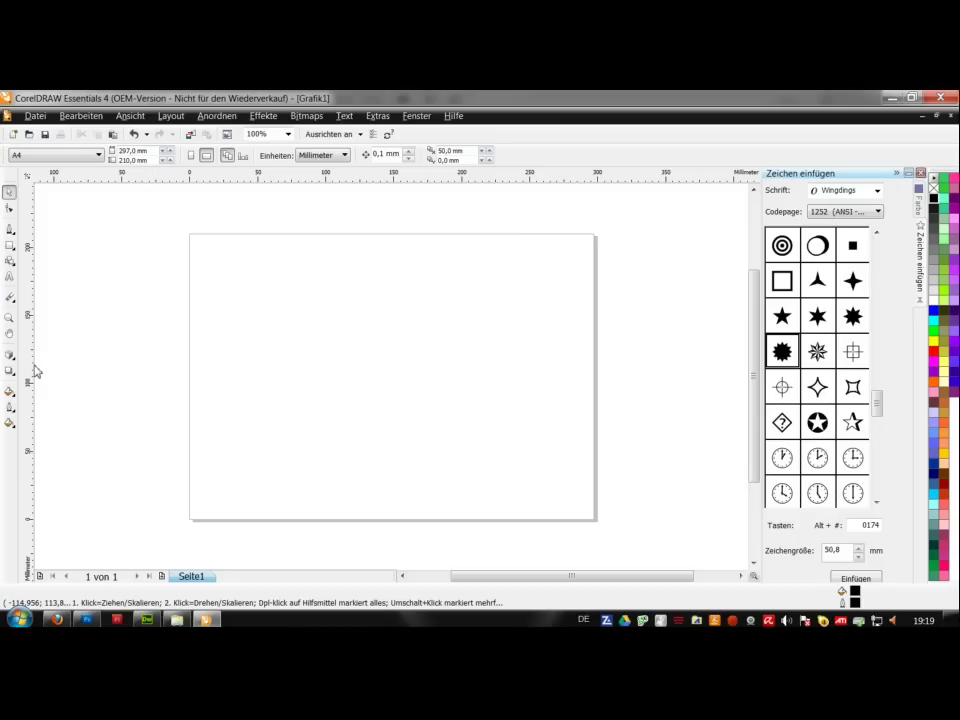
Add the artistic text "3D" in 240 pt Arial to the upper part of the page
left_click(11, 280)
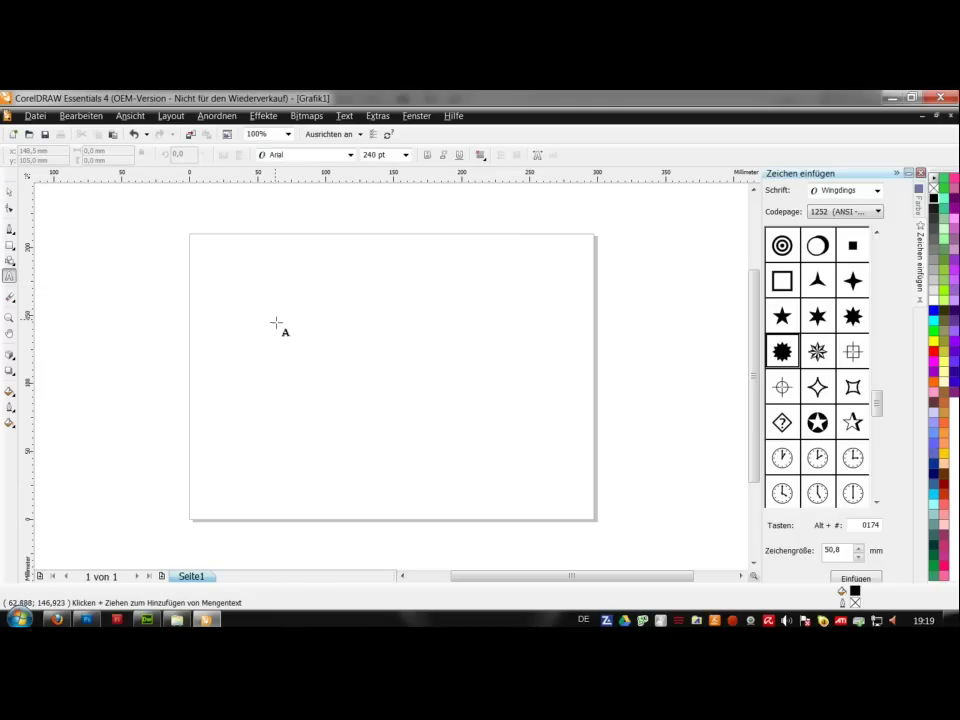
left_click(283, 364)
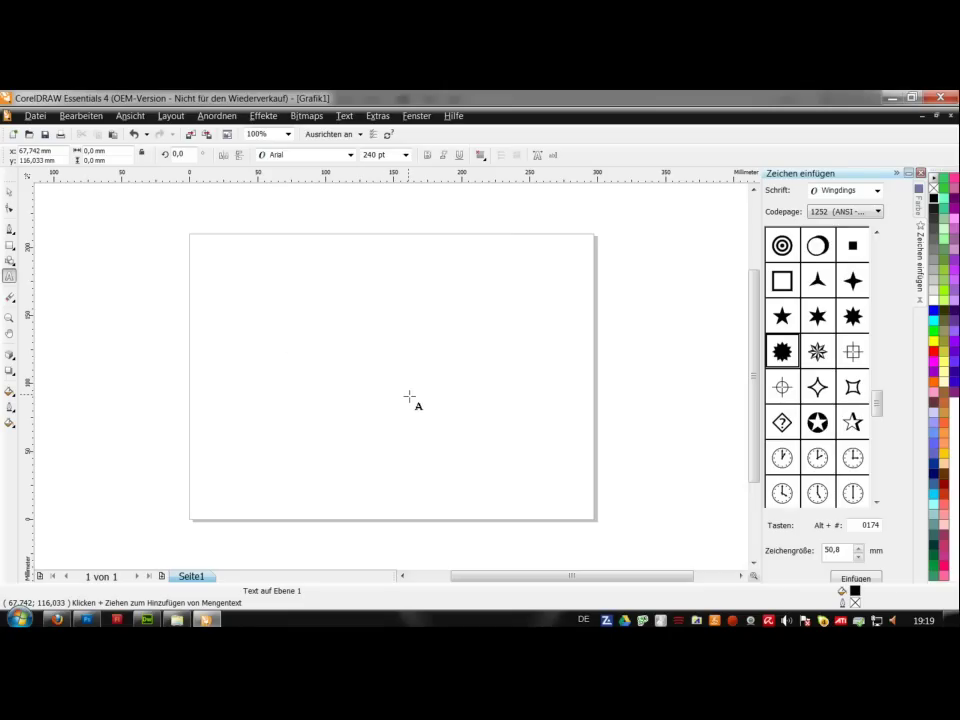
type("3D")
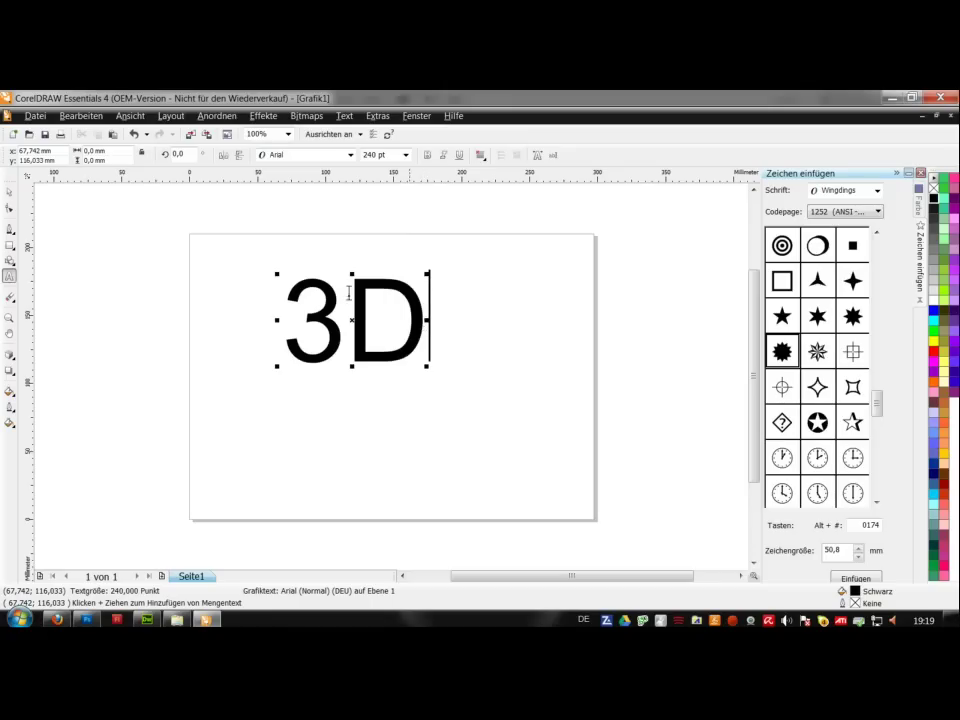
left_click(10, 193)
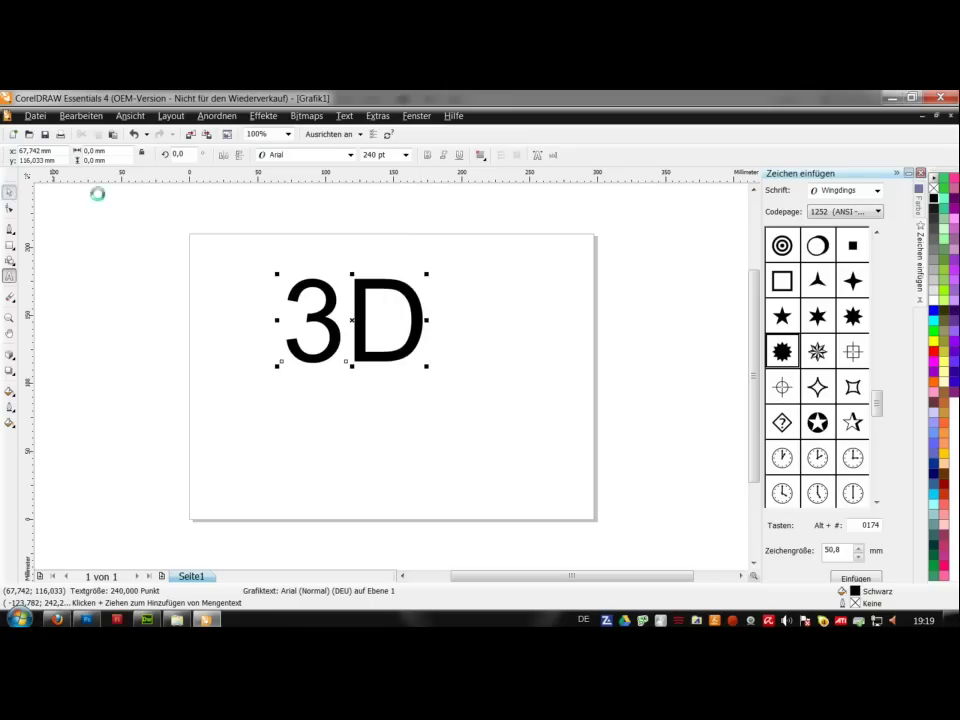
Set the font of the 3D text to Candles
left_click(351, 155)
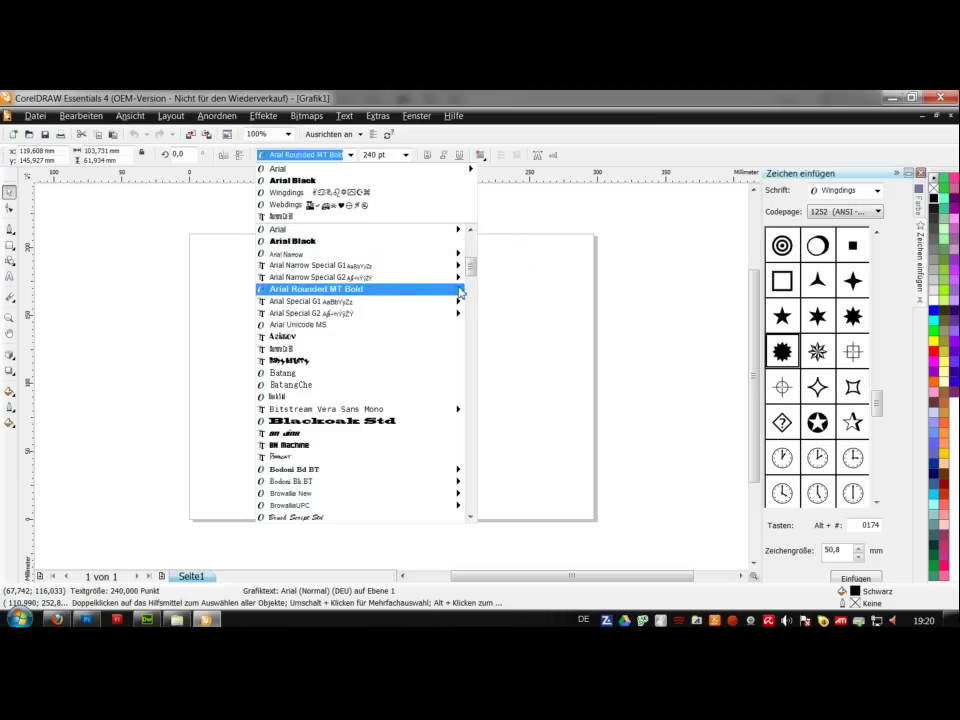
mouse_move(465, 276)
left_click_drag(474, 268, 474, 288)
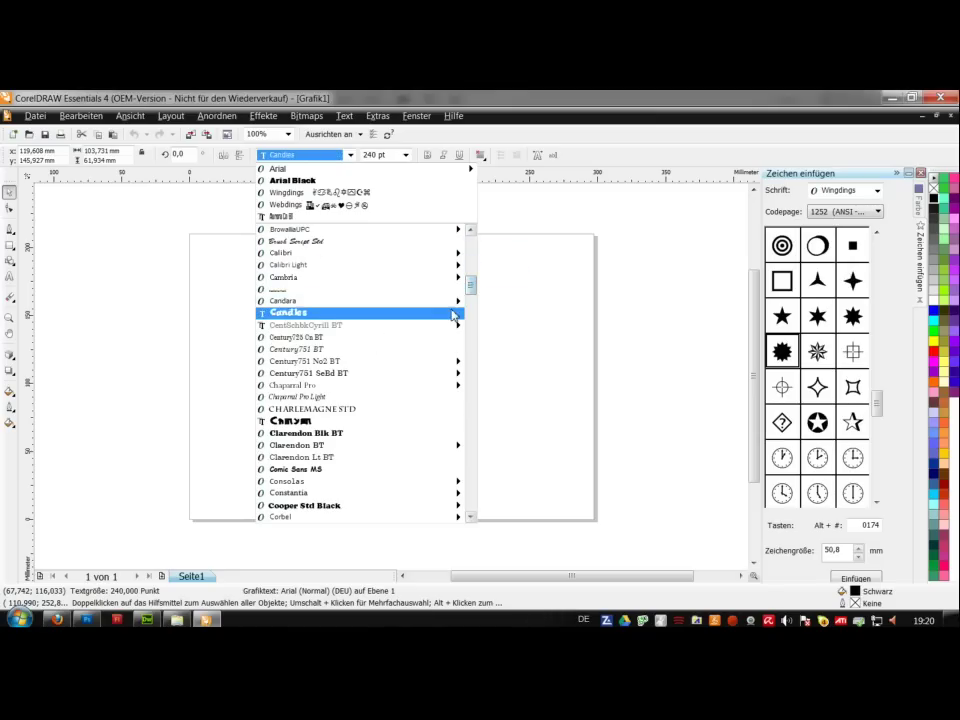
left_click(438, 313)
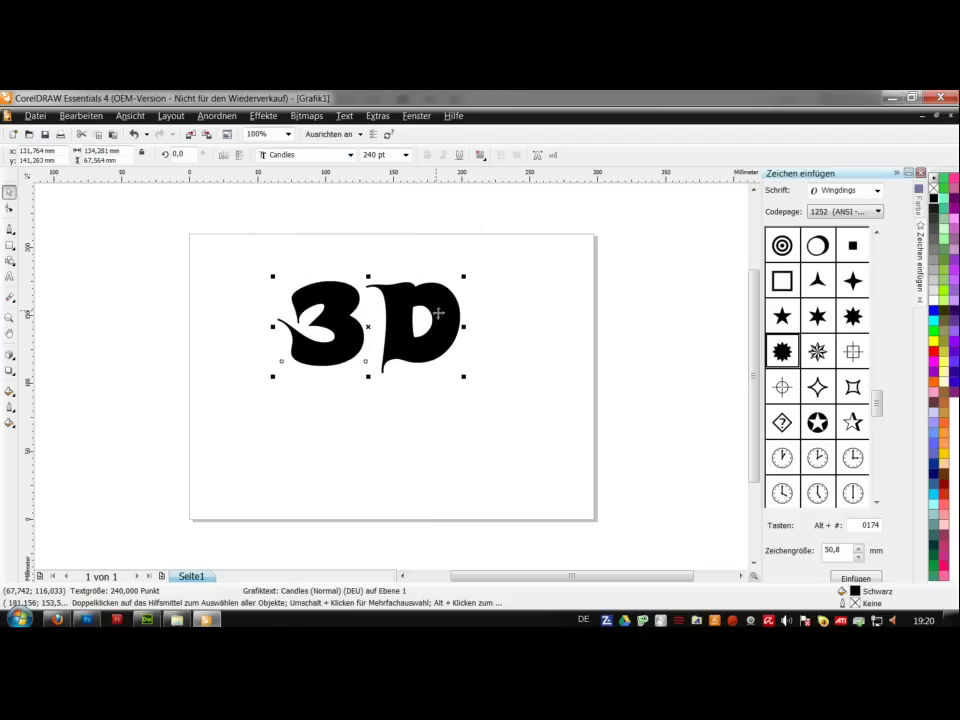
Set the text's font to Cooper Std Black and move it to about the centre of the page
left_click(349, 156)
mouse_move(444, 281)
scroll(350, 340, "down", 7)
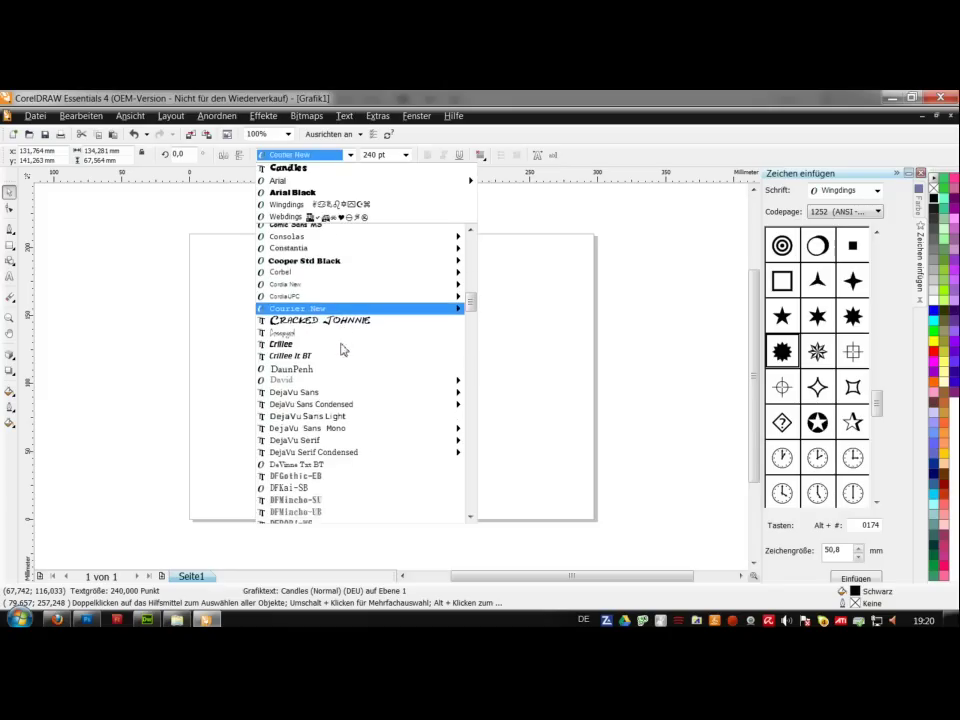
left_click(327, 257)
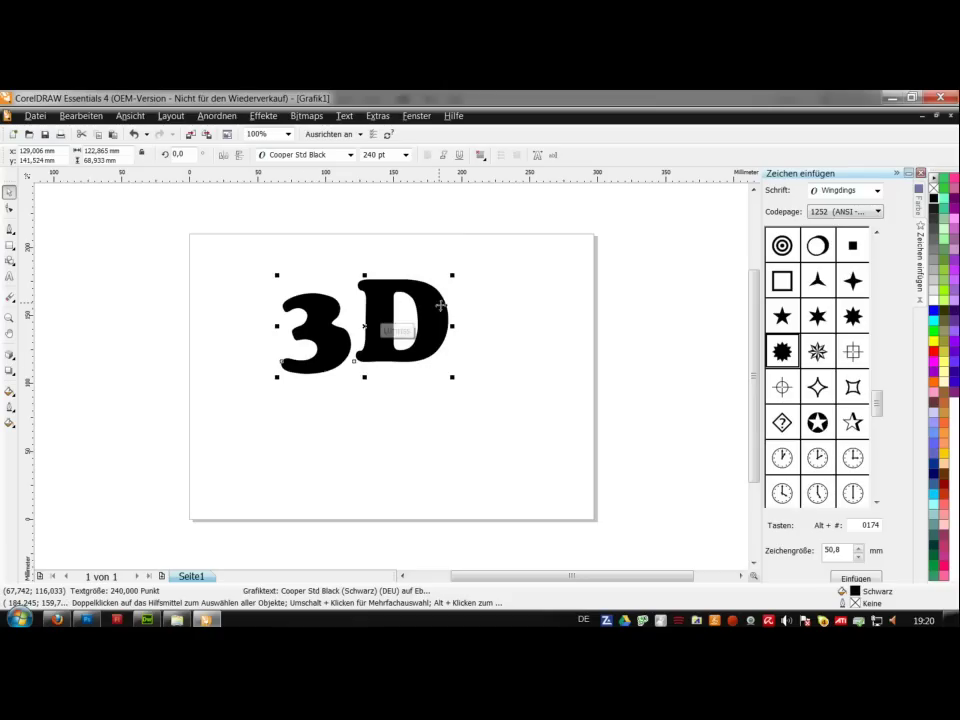
left_click_drag(430, 305, 462, 360)
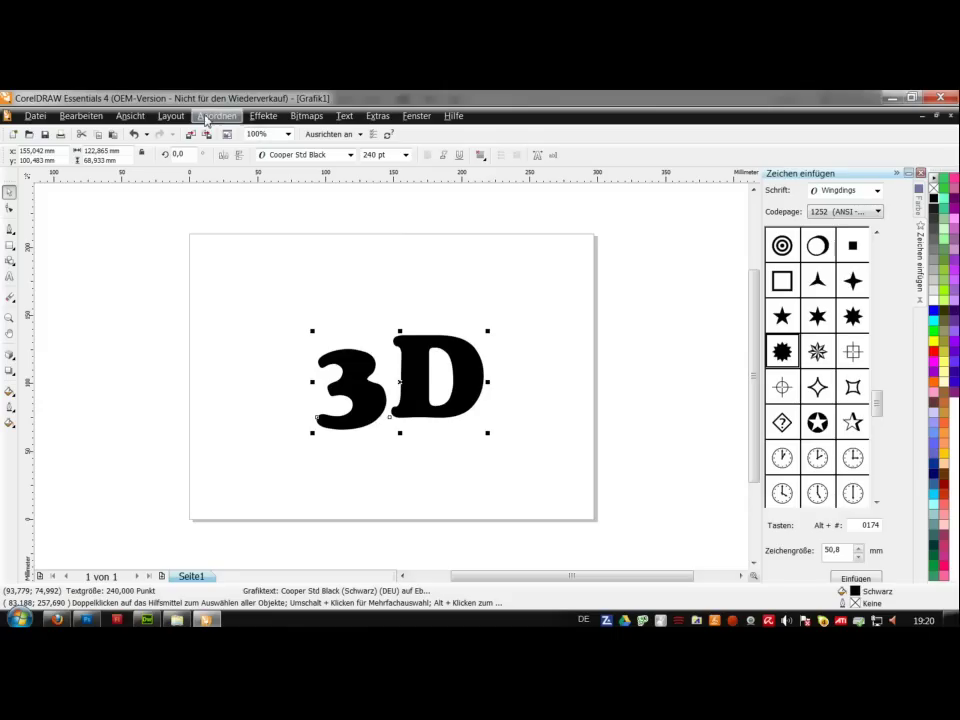
Convert the 3D text to curves and move it up into the upper half of the page
left_click(205, 118)
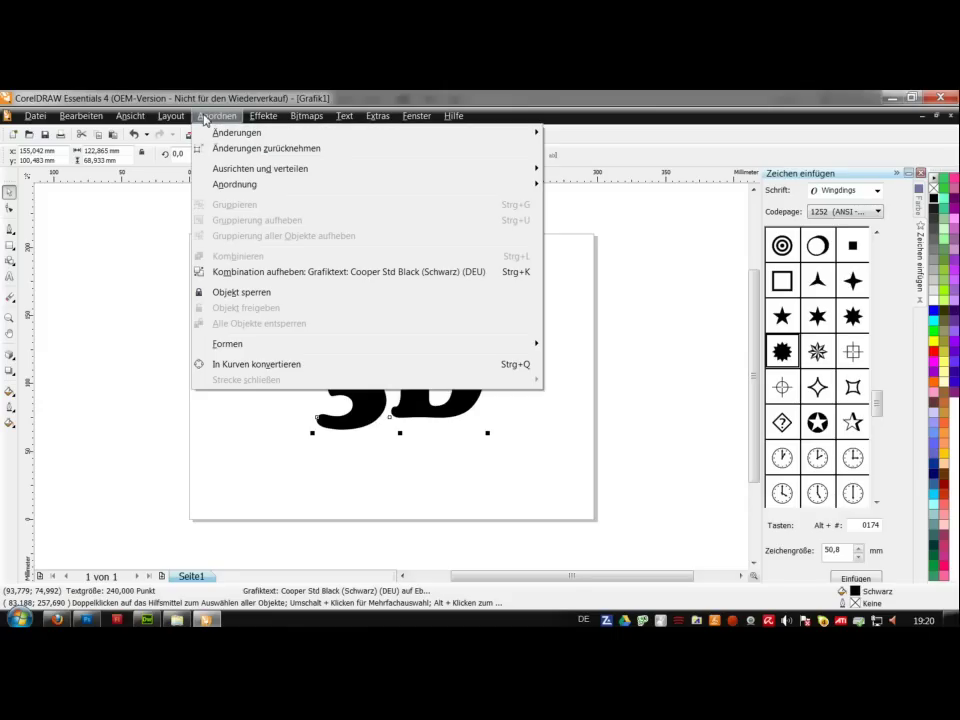
left_click(237, 368)
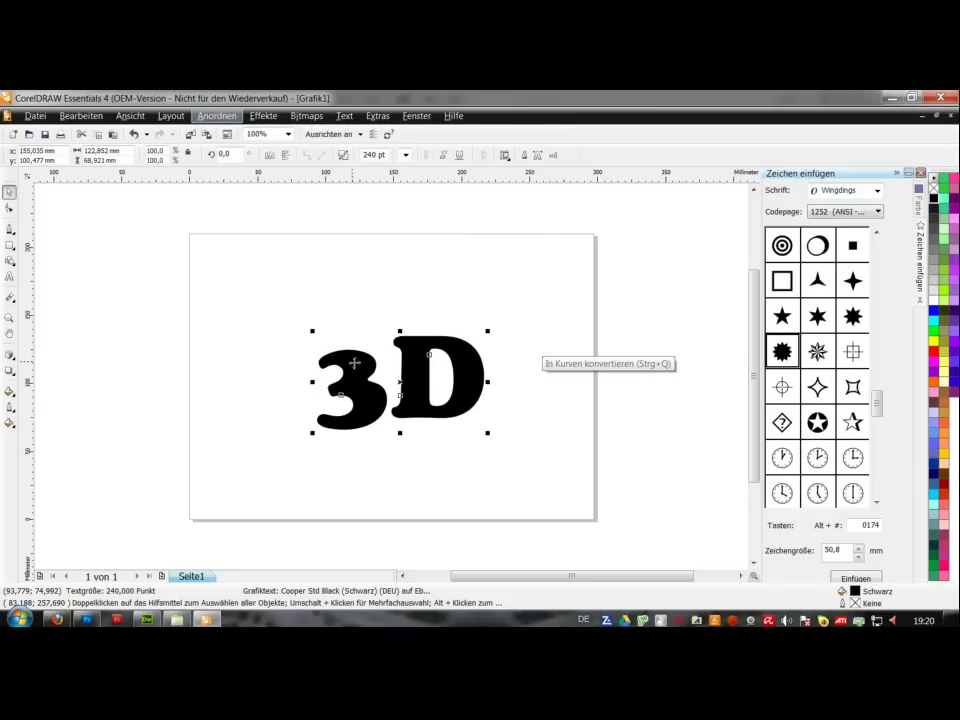
left_click_drag(354, 363, 348, 303)
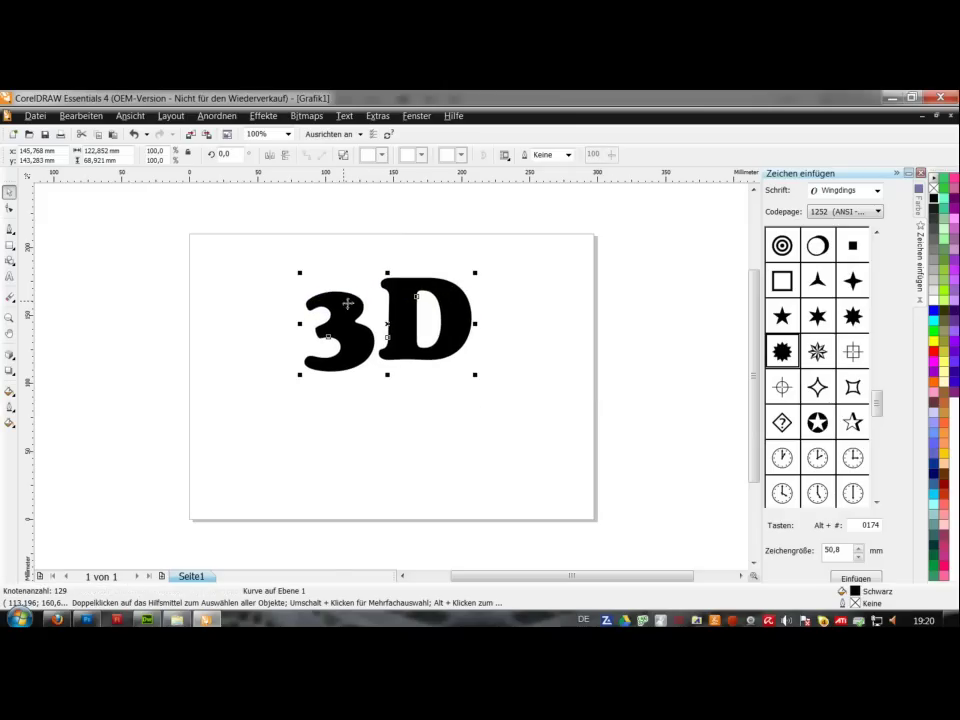
Fill the 3D lettering with magenta and move it down to about x 150 mm, y 119 mm
left_click(935, 366)
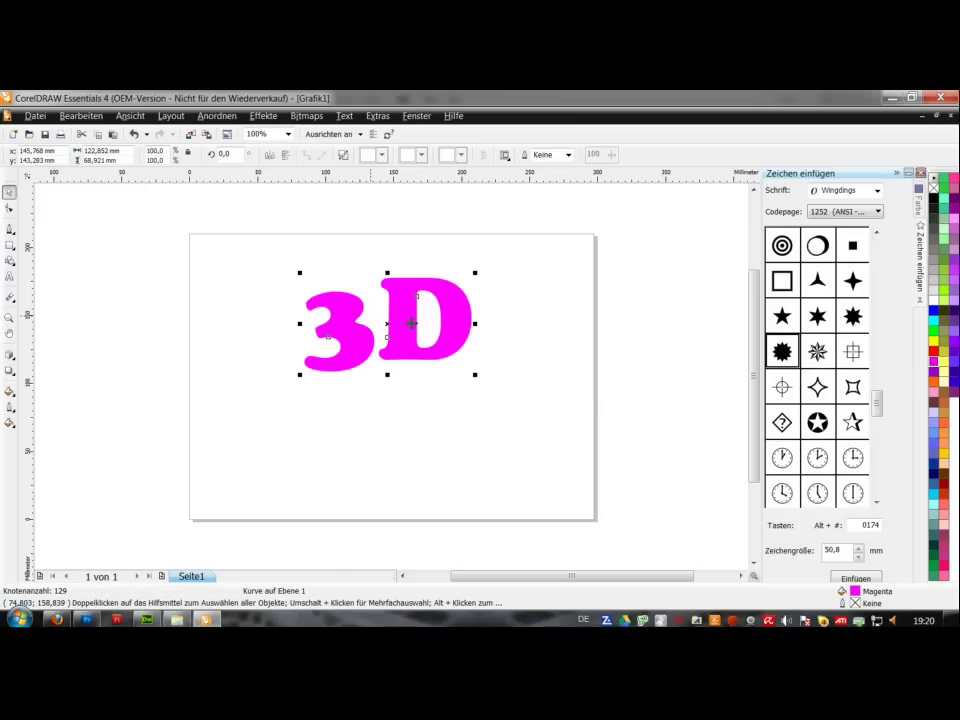
left_click_drag(402, 325, 407, 357)
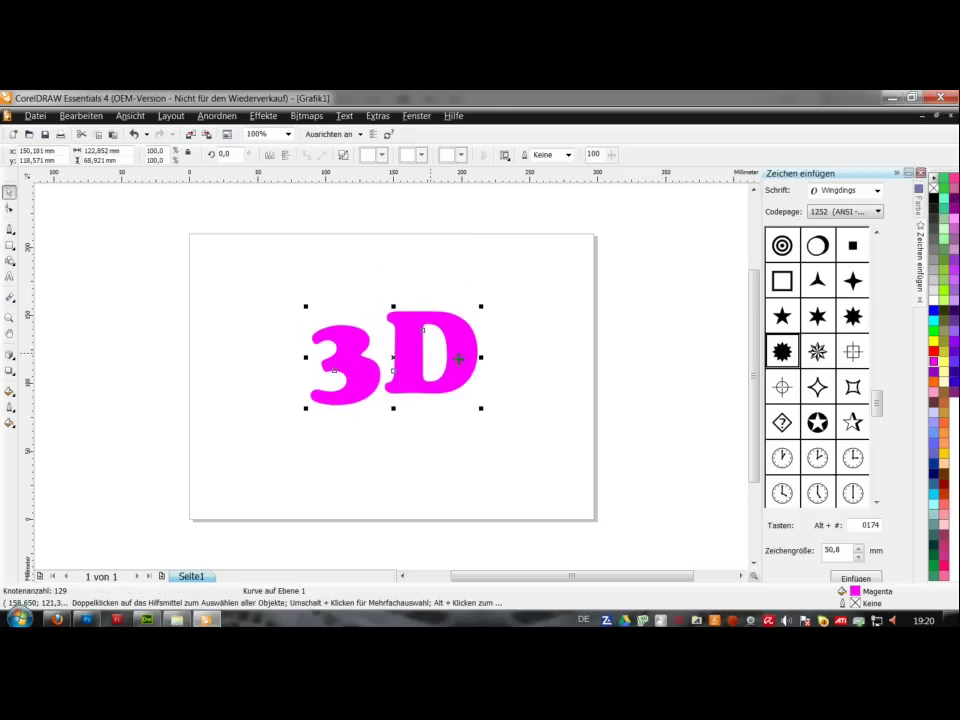
left_click(9, 207)
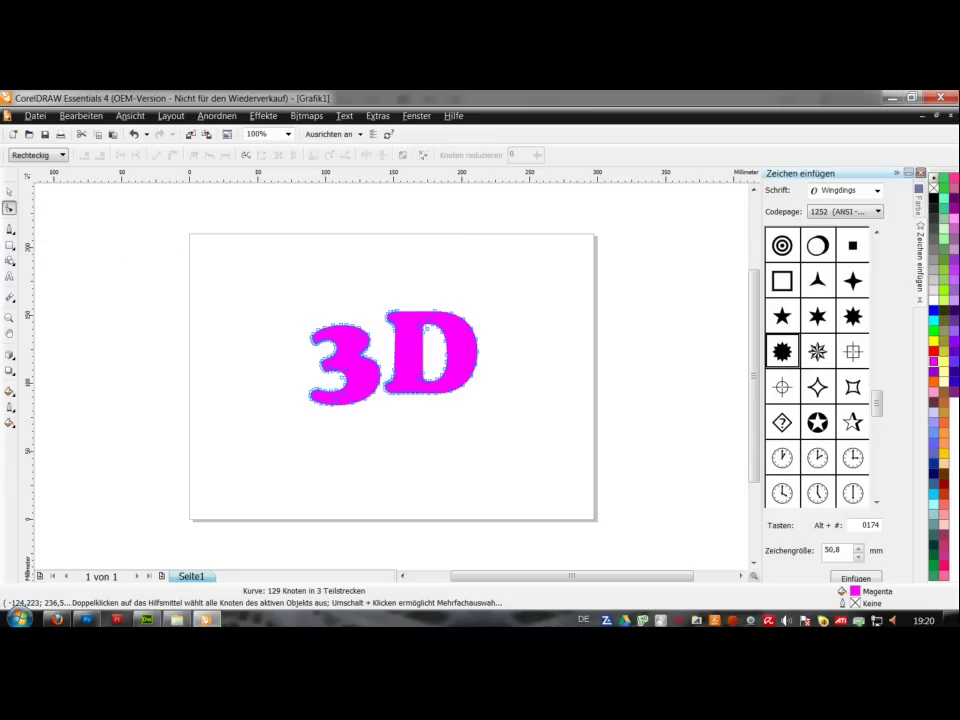
left_click(11, 358)
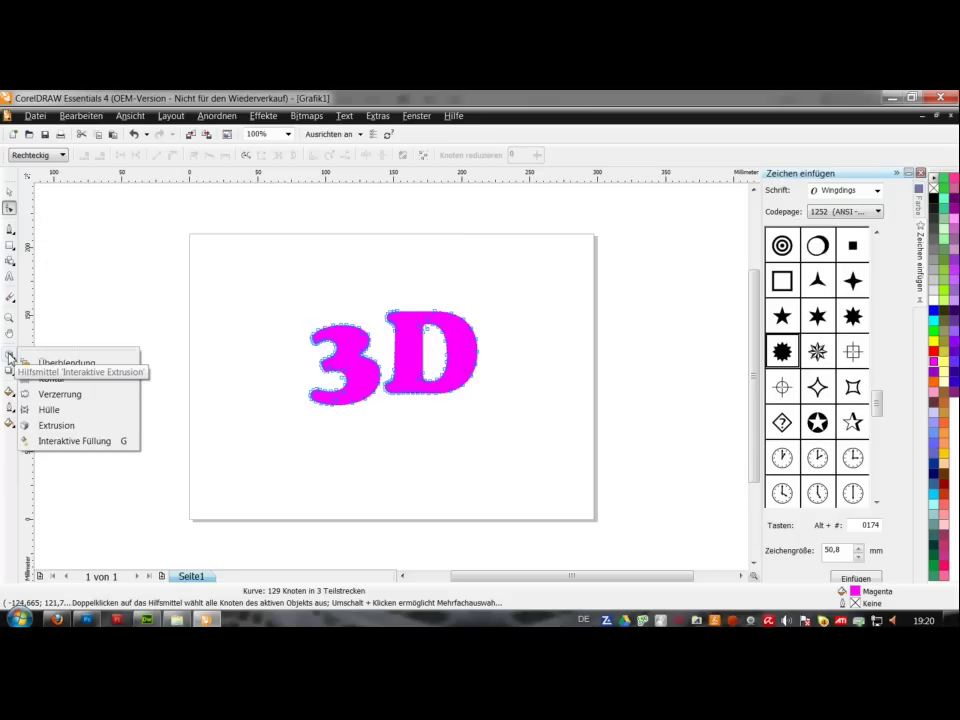
key("Escape")
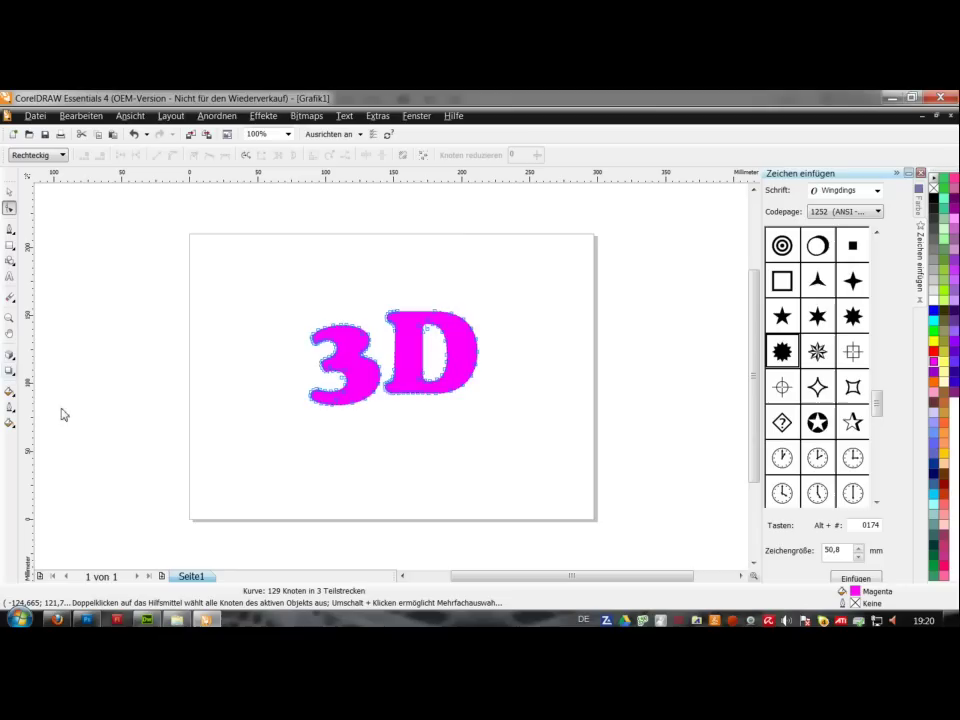
left_click(10, 356)
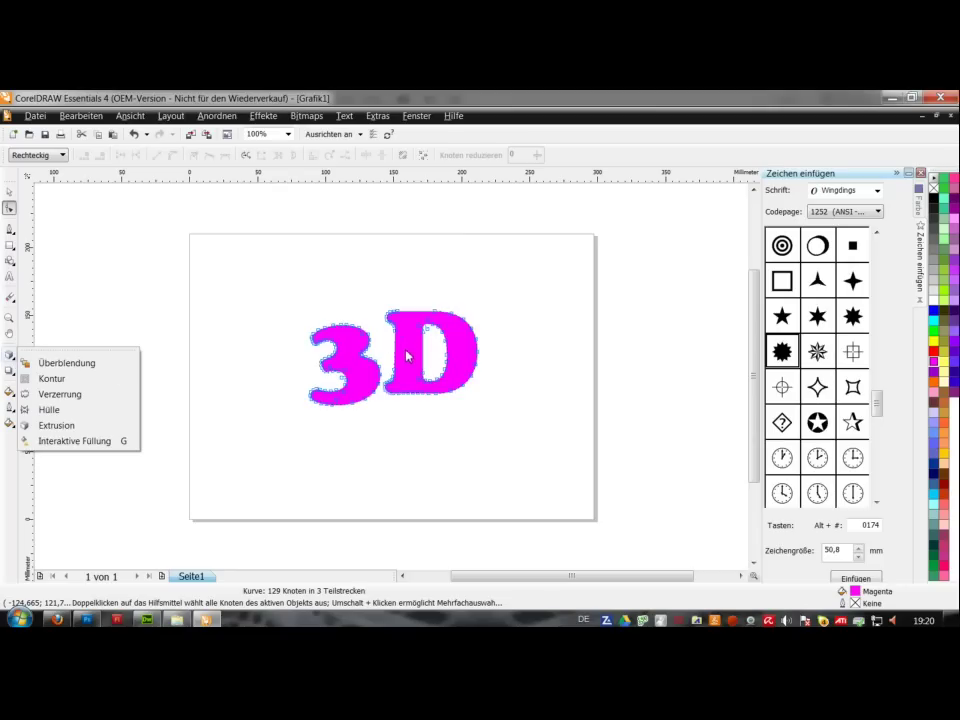
key("Escape")
left_click(9, 191)
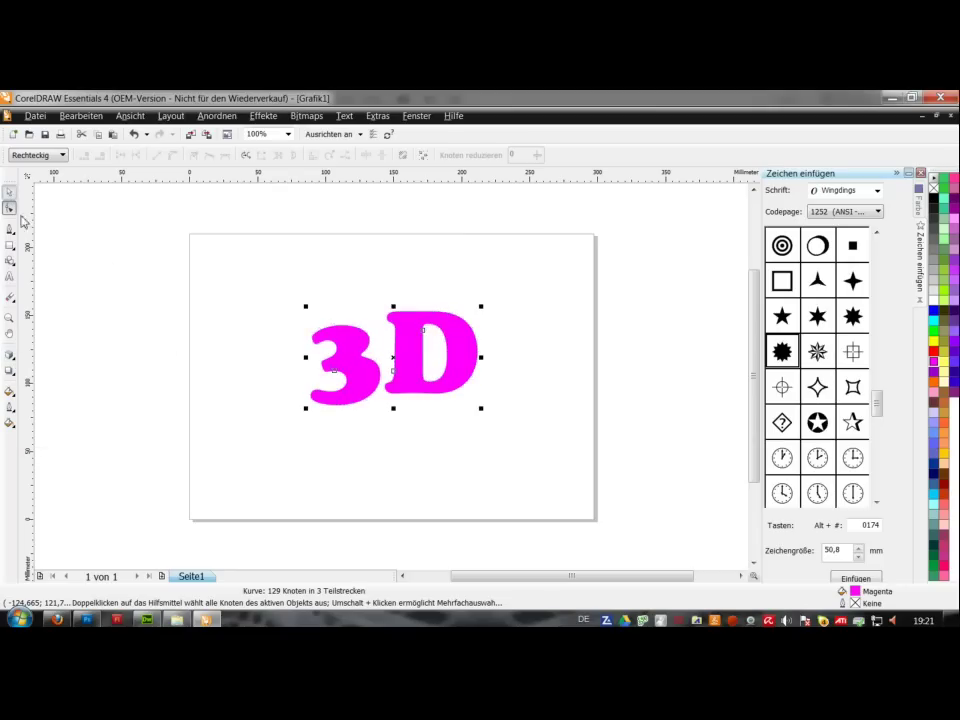
Extrude the 3D lettering up and to the left with the vanishing point at about -128 mm, 60 mm, and give it a black outline
left_click(10, 357)
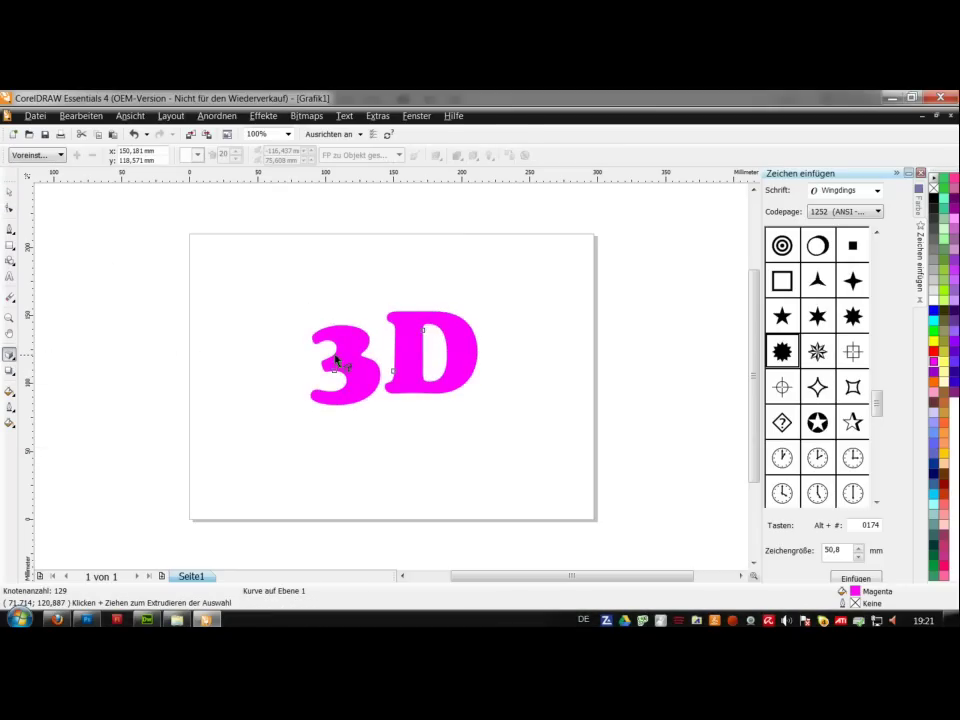
left_click_drag(352, 362, 224, 279)
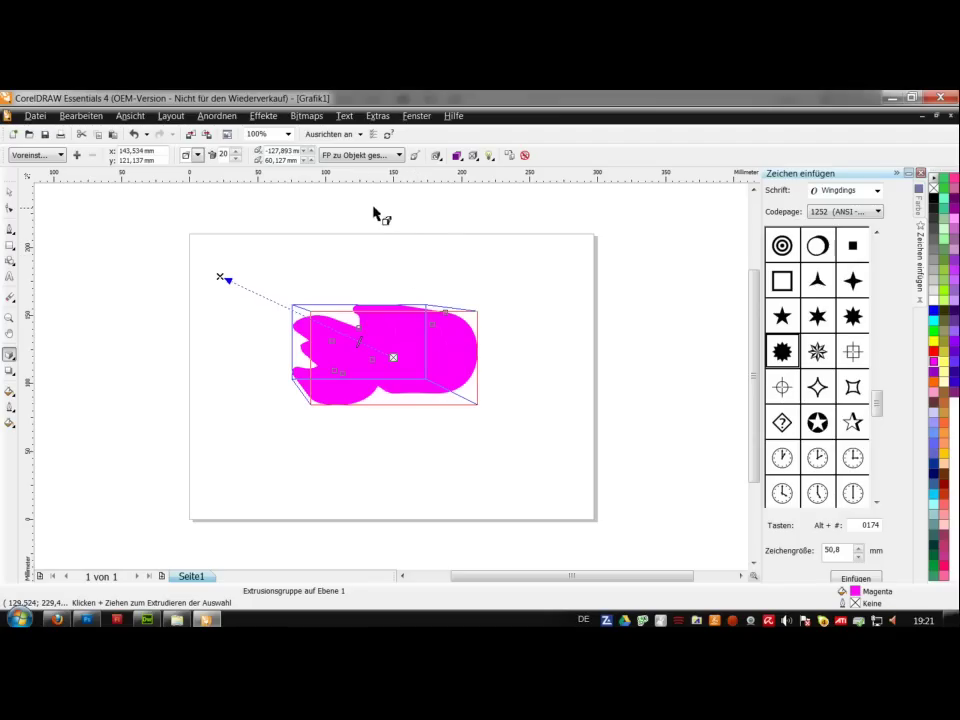
right_click(933, 199)
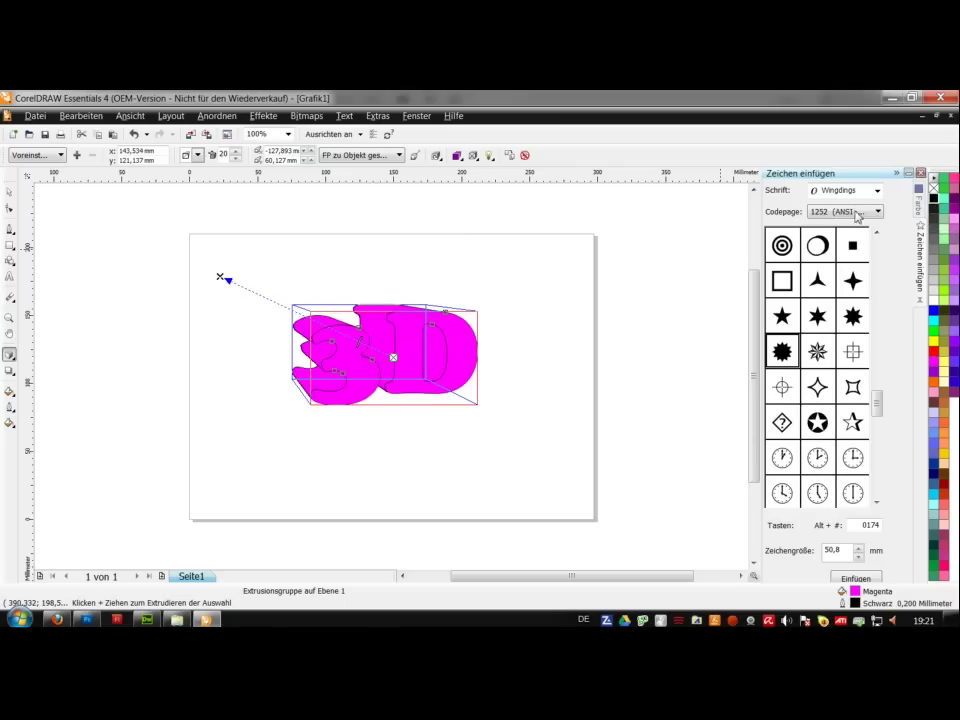
scroll(393, 382, "up", 2)
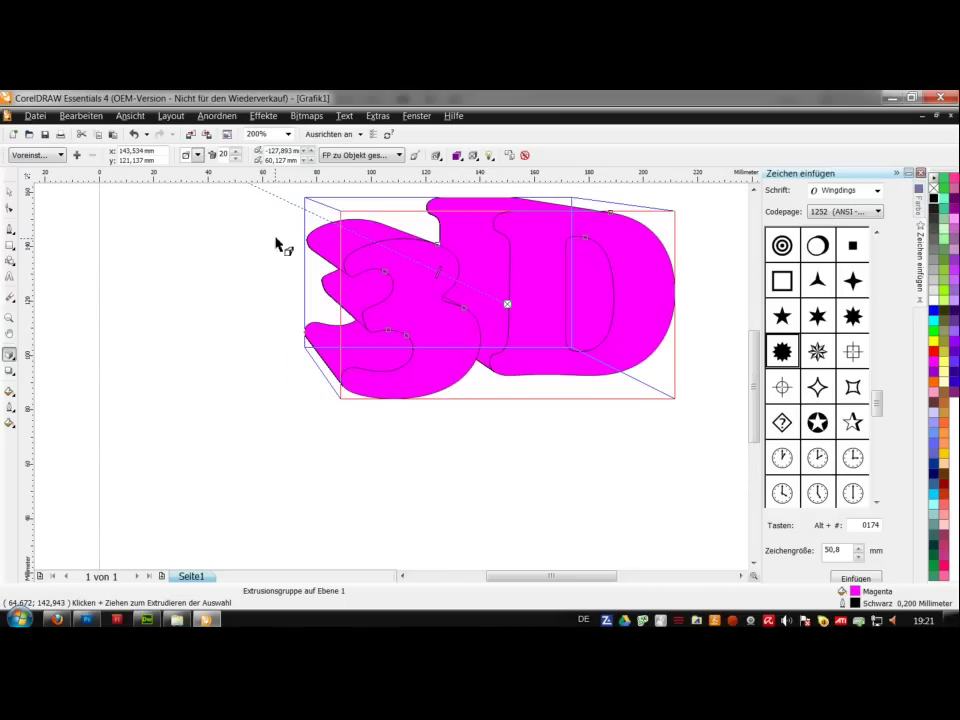
scroll(392, 381, "down", 2)
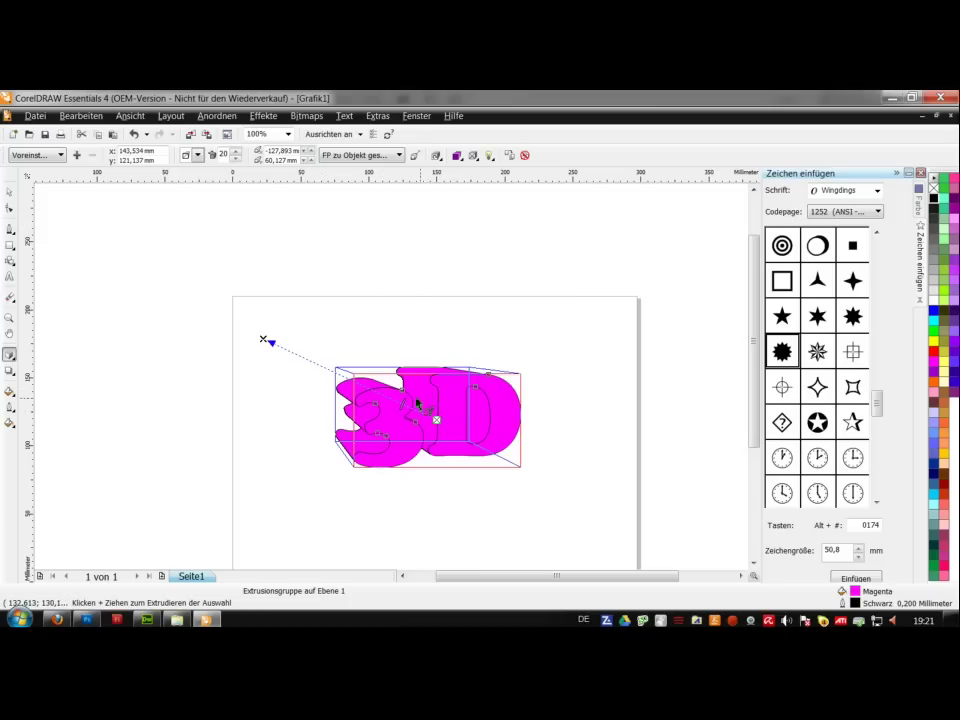
Give the extrusion sides a solid fill colour, trying light cyan before choosing green
left_click(458, 157)
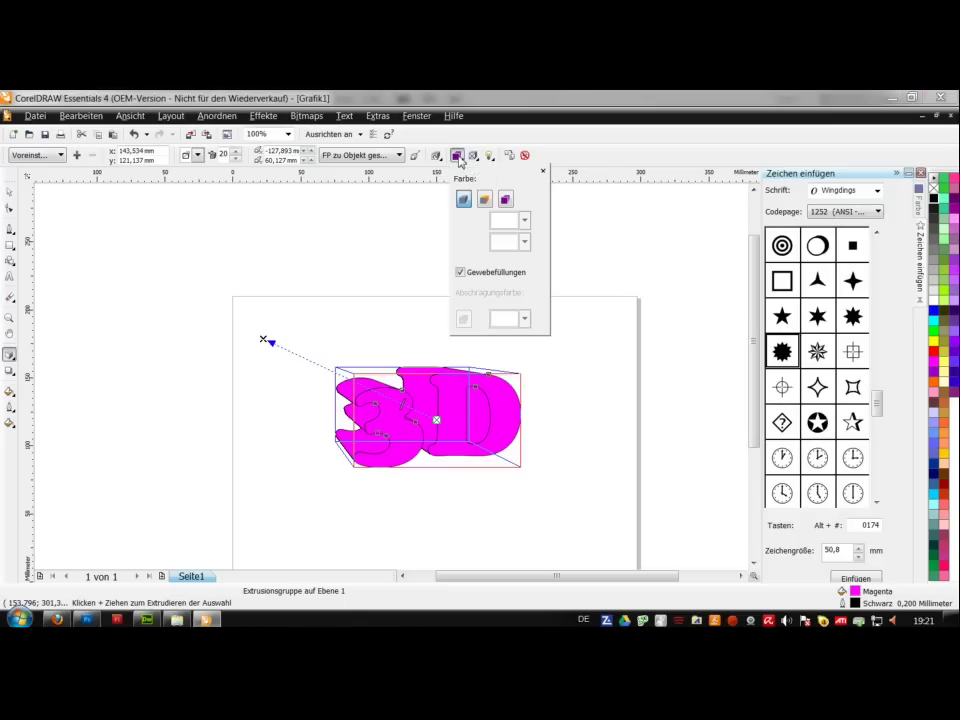
left_click(485, 200)
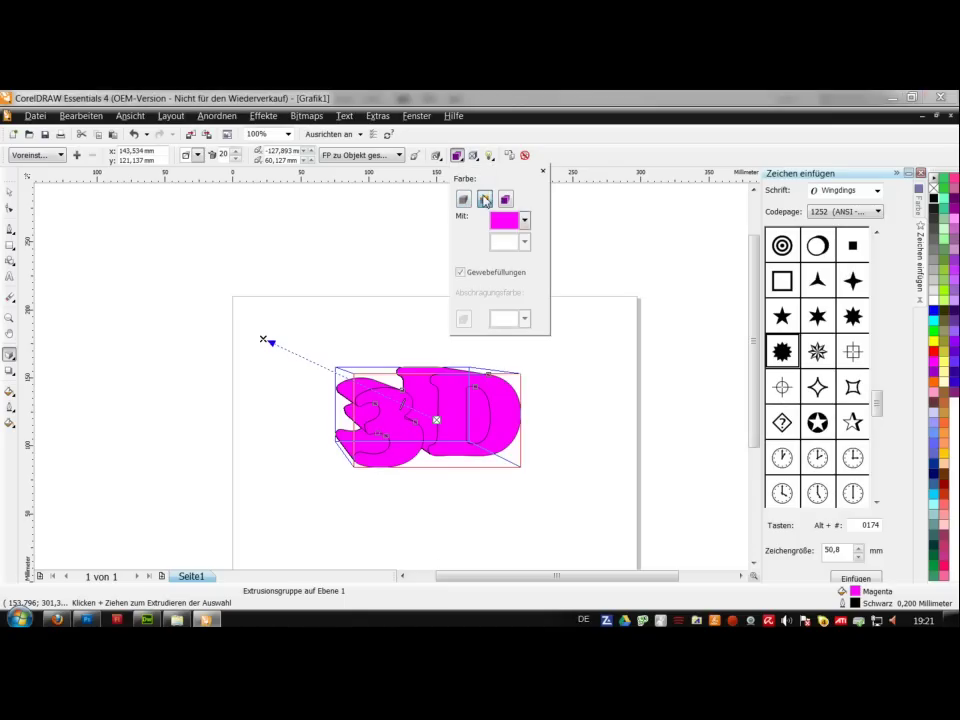
left_click(525, 223)
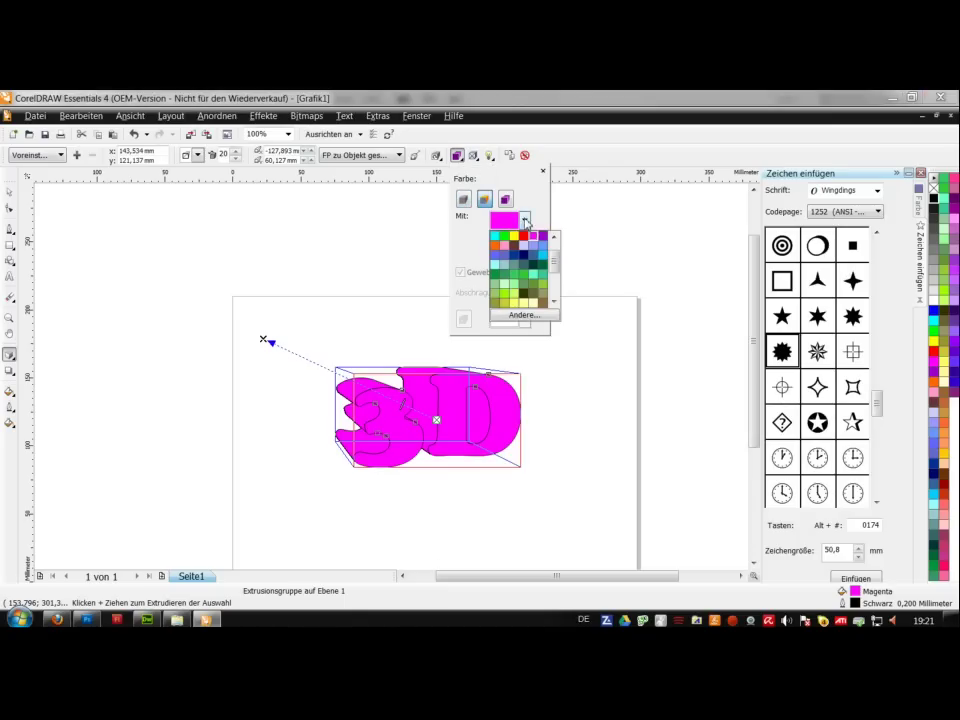
left_click(496, 264)
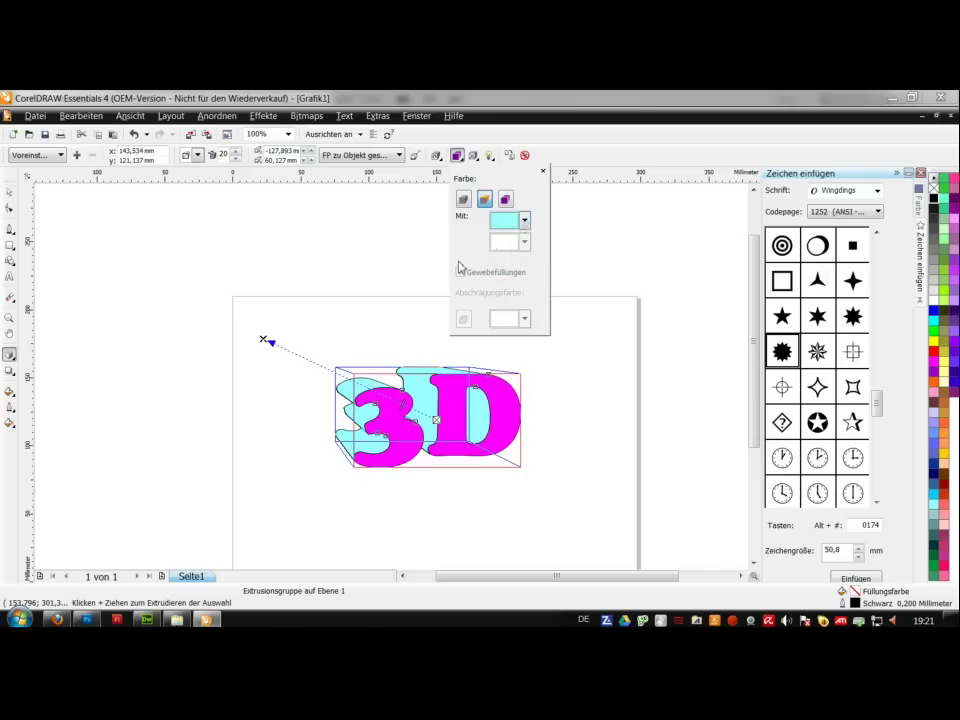
left_click(525, 222)
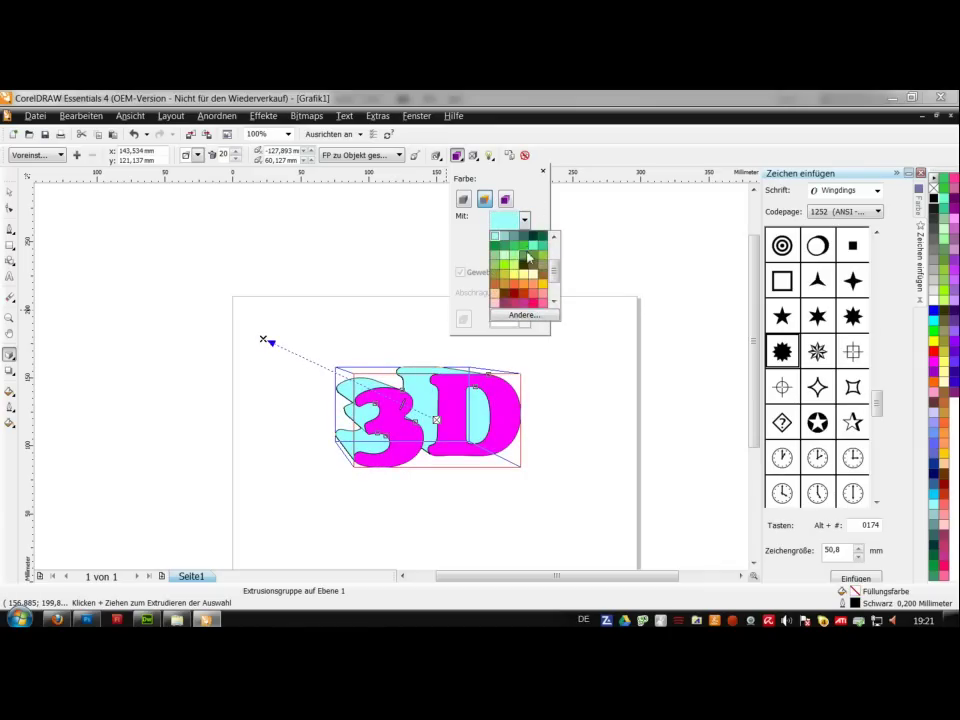
left_click(504, 246)
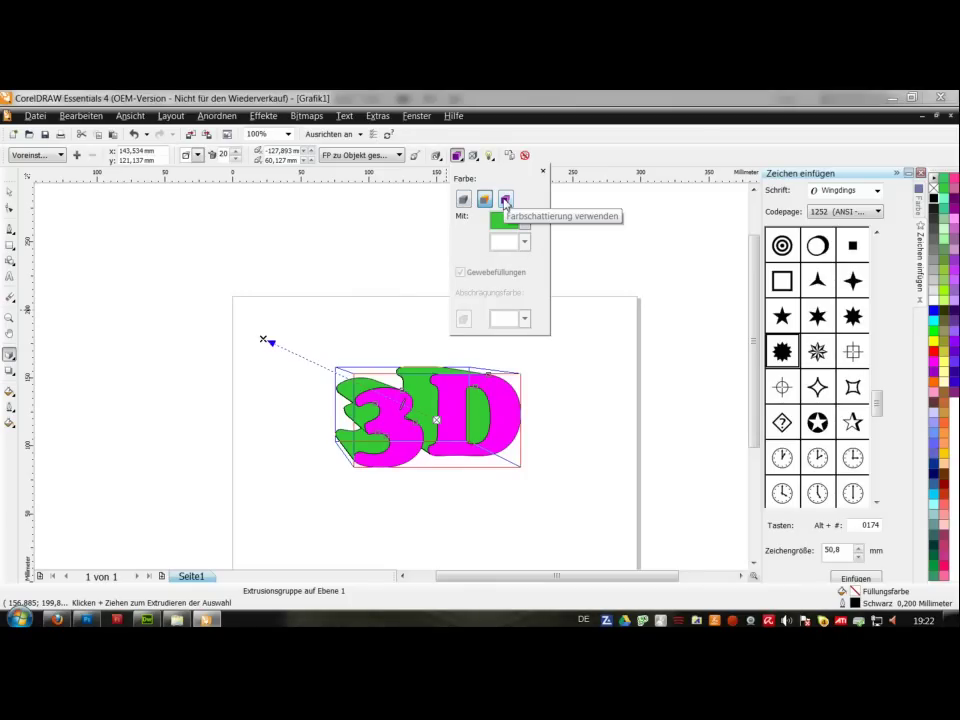
Try colour shading from sea green to black on the extrusion, and switch back to the solid green fill
left_click(505, 201)
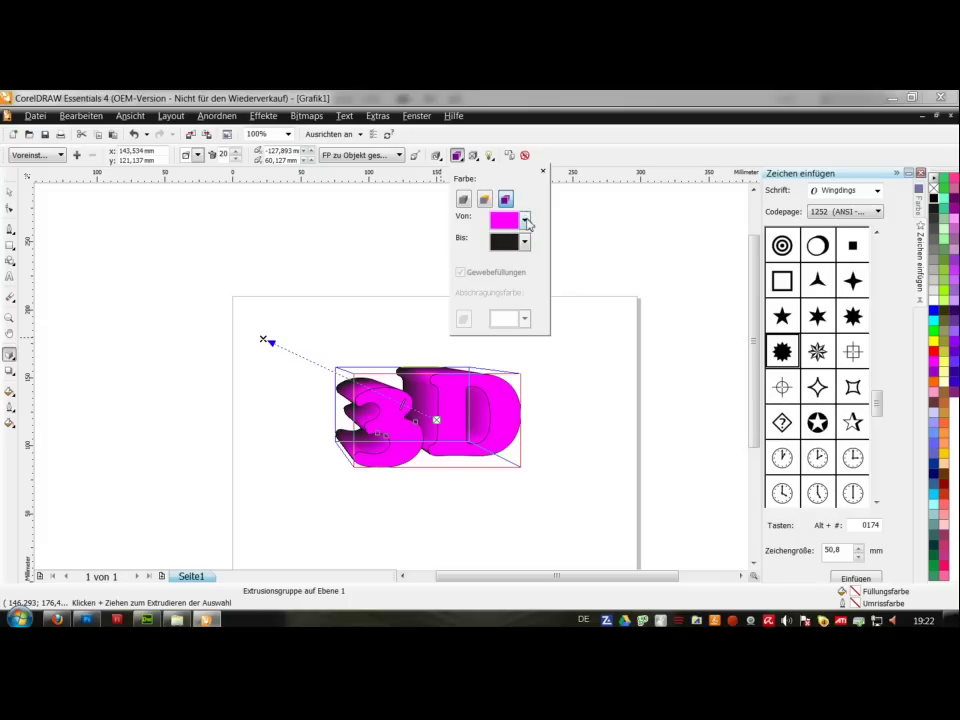
left_click(525, 219)
left_click(503, 275)
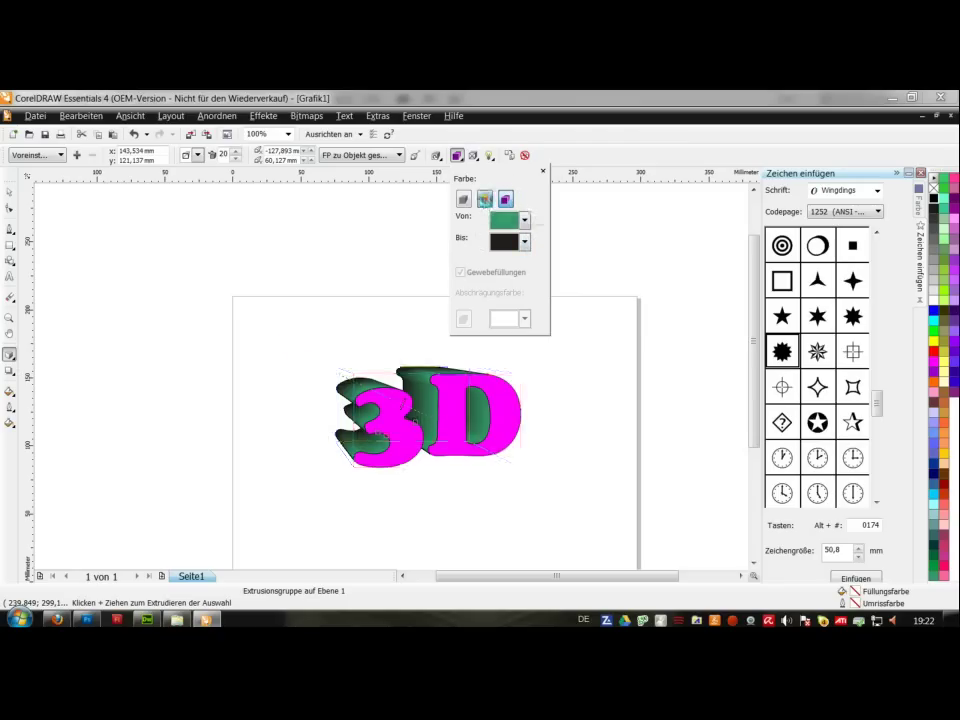
left_click(485, 202)
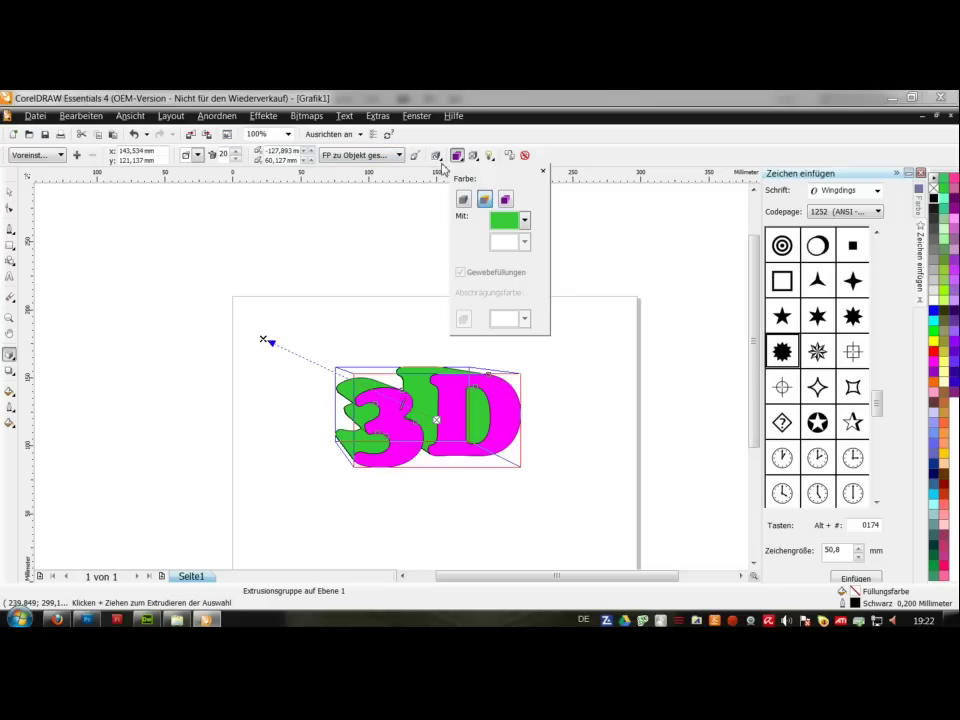
Try a bevel on the 3D lettering with a depth of 4,284 mm and an angle of 32°
left_click(474, 157)
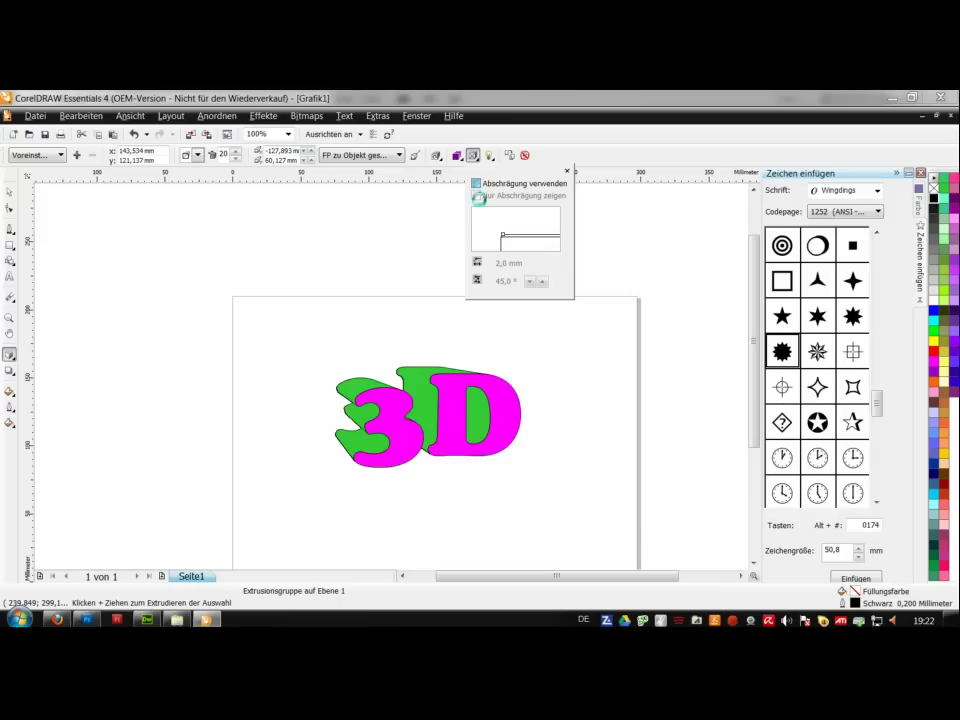
left_click(479, 188)
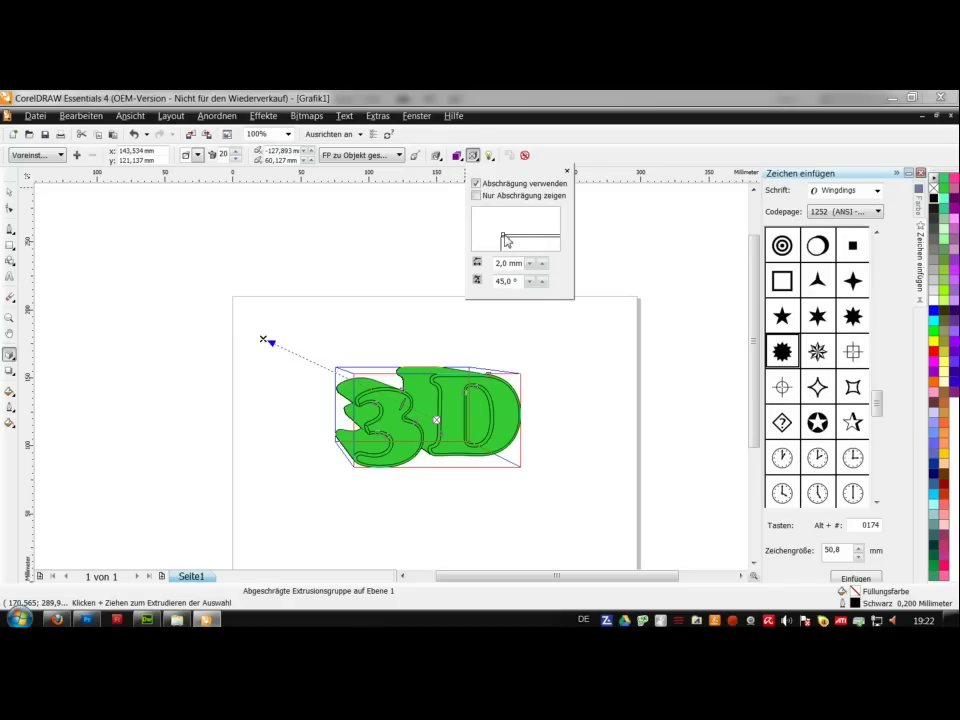
mouse_move(505, 238)
left_mouse_down()
mouse_move(521, 222)
mouse_move(509, 234)
left_mouse_up()
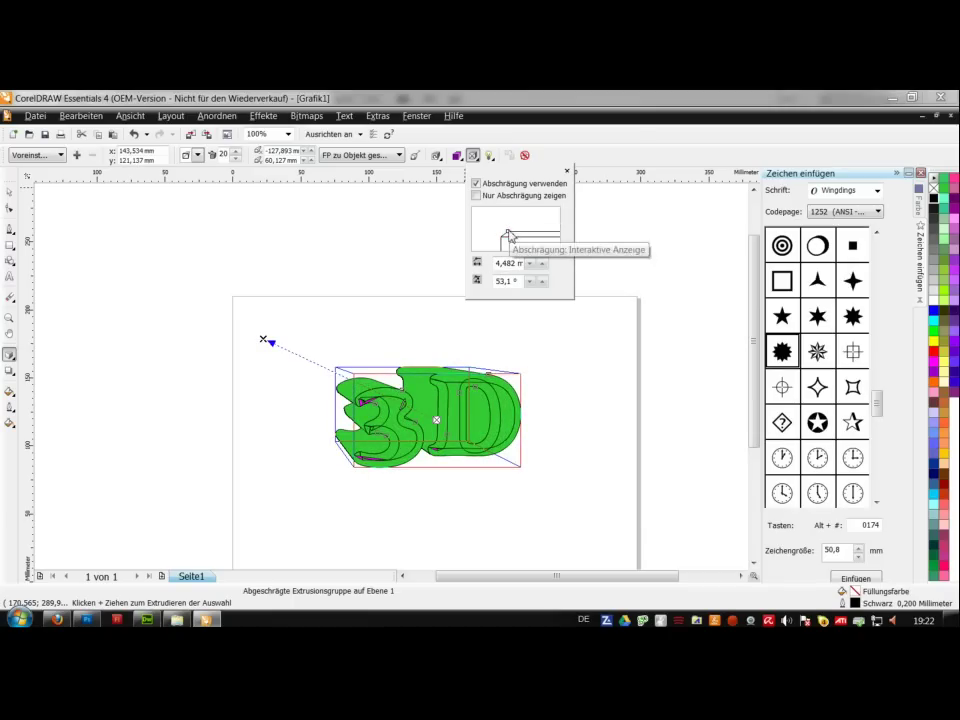
left_click(507, 235)
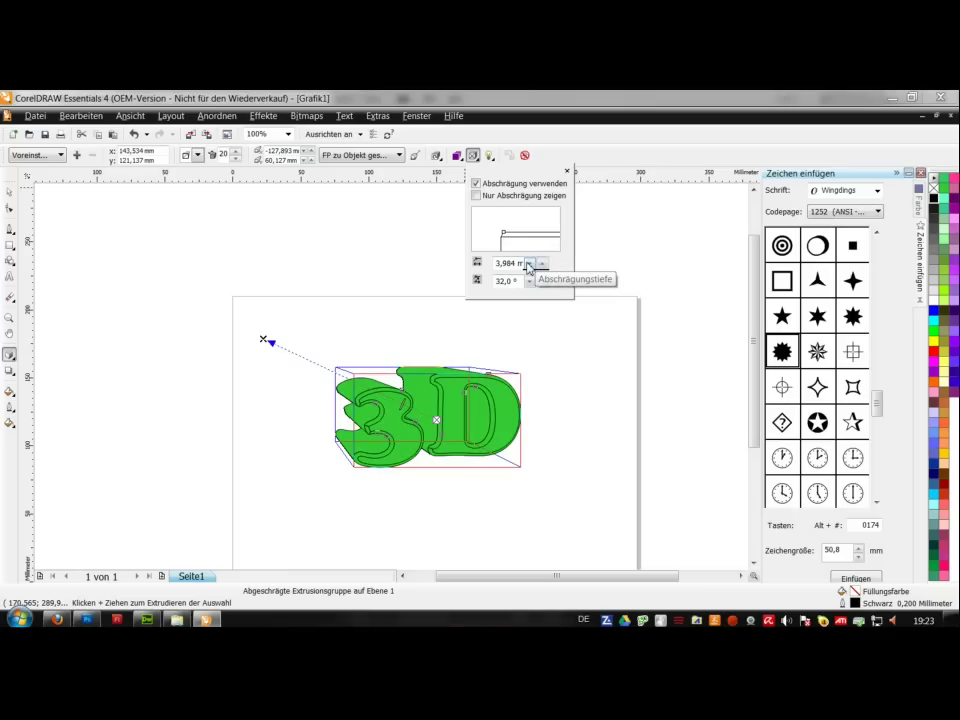
left_click(544, 264)
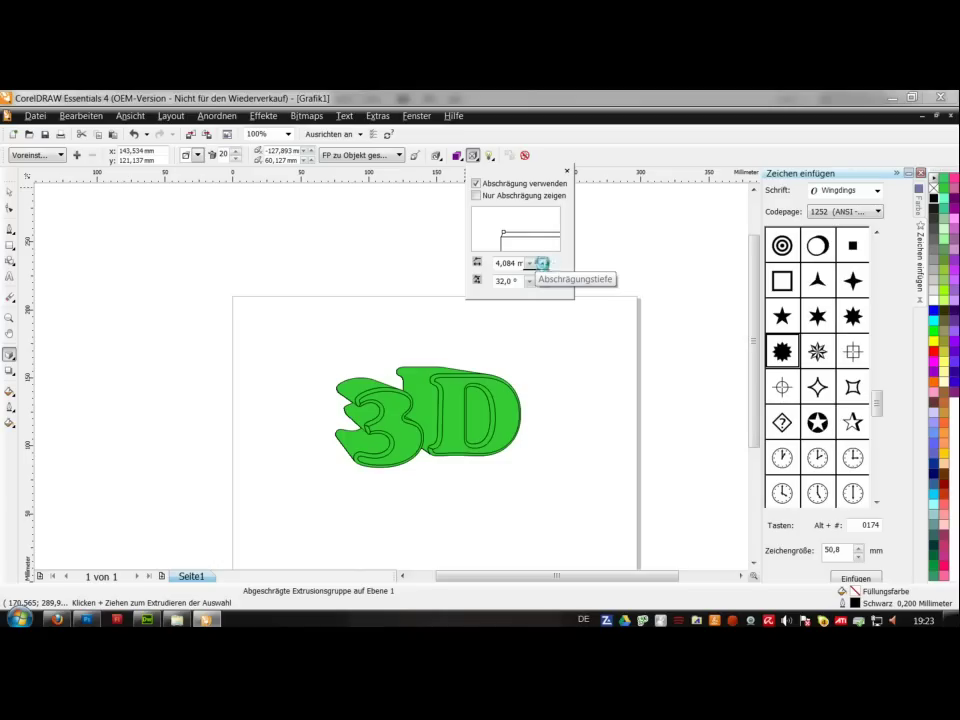
left_click(542, 264)
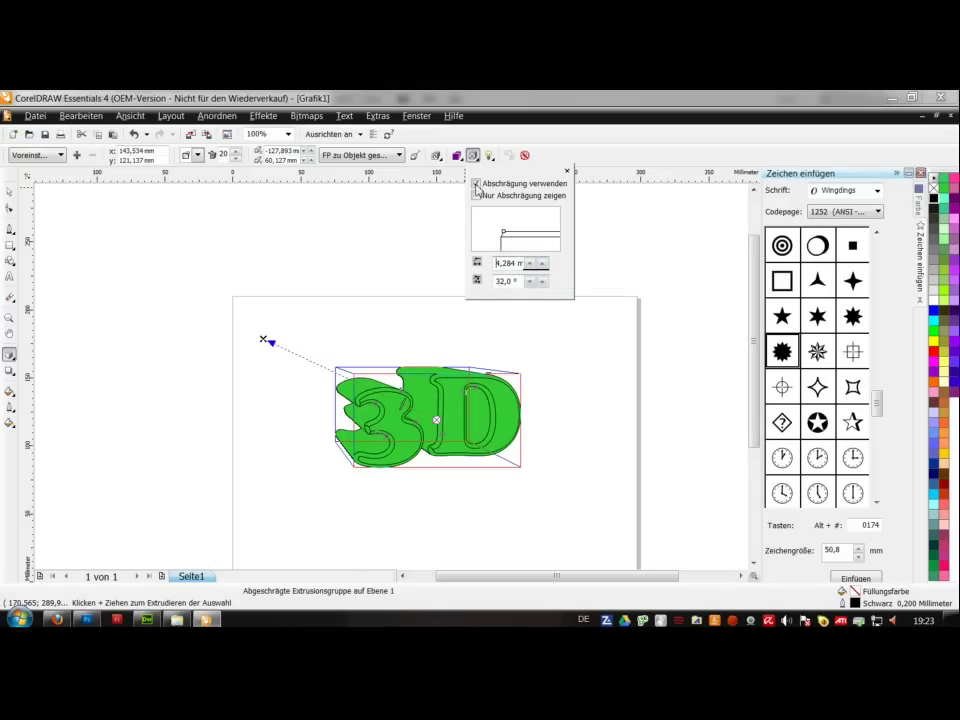
Try showing only the bevel of the lettering, restore the extrusion, and turn the bevel off
left_click(477, 184)
left_click(477, 196)
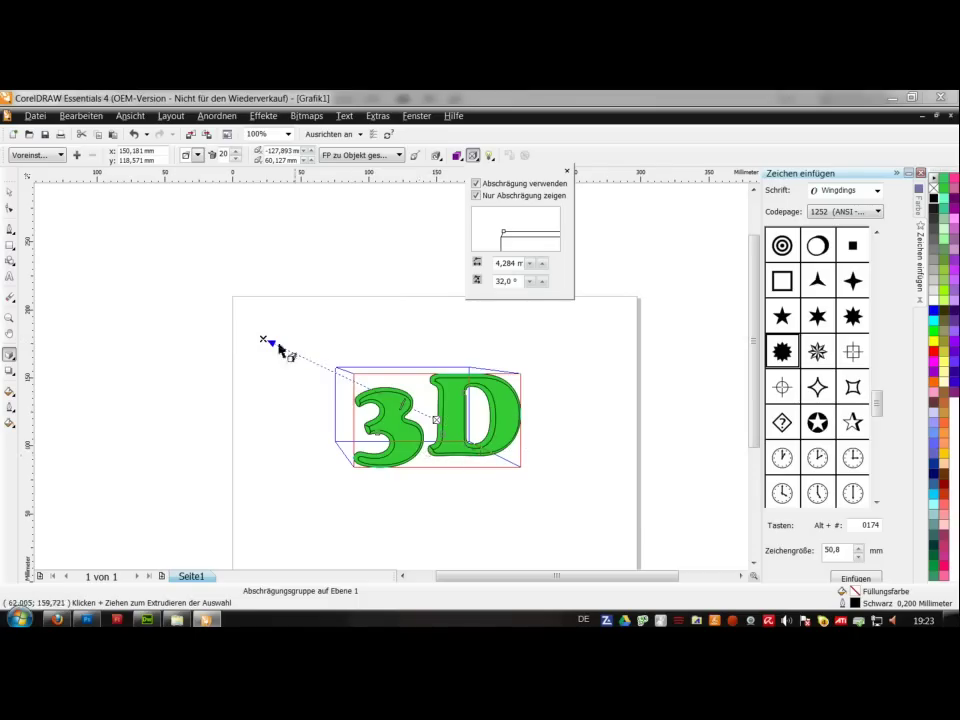
left_click(476, 196)
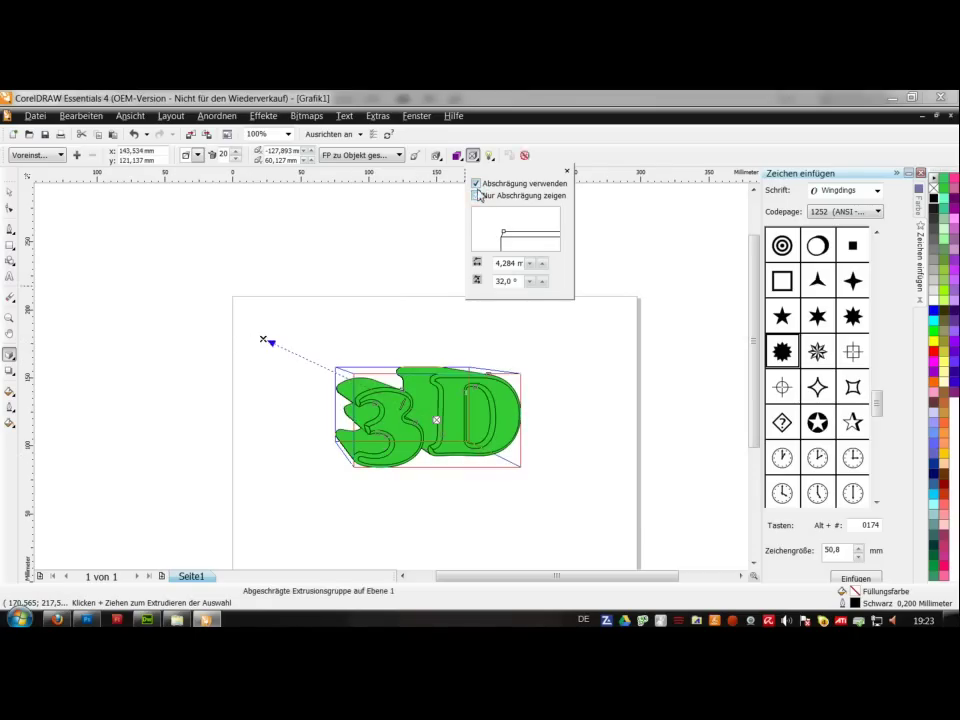
left_click(476, 184)
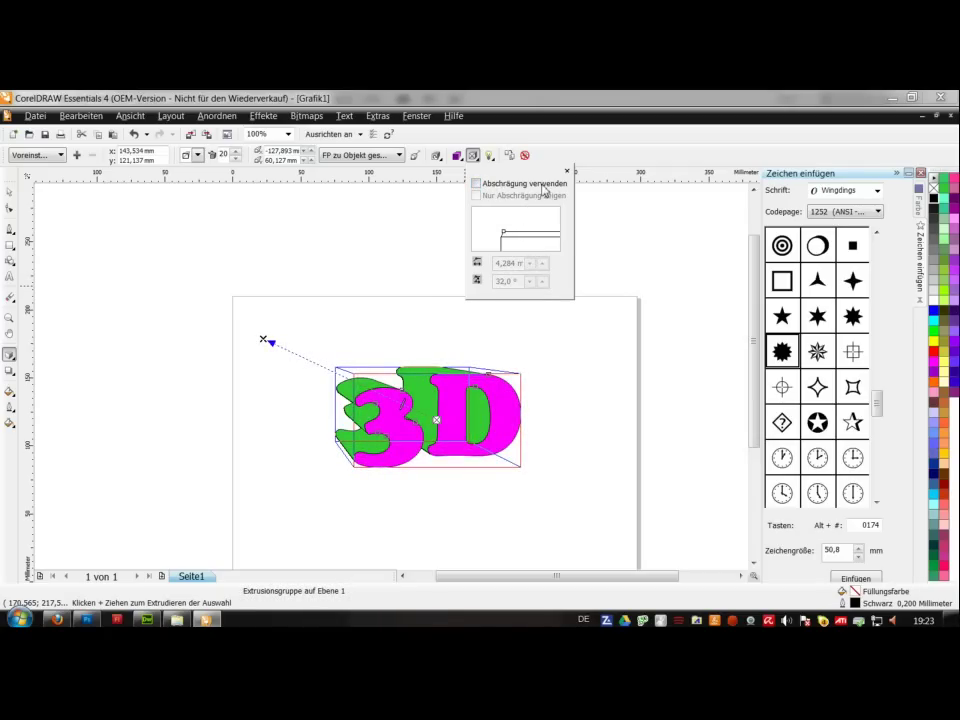
Light the extrusion with light source 1, move it to the lower front left corner of the cube, and set its intensity to 43
left_click(489, 156)
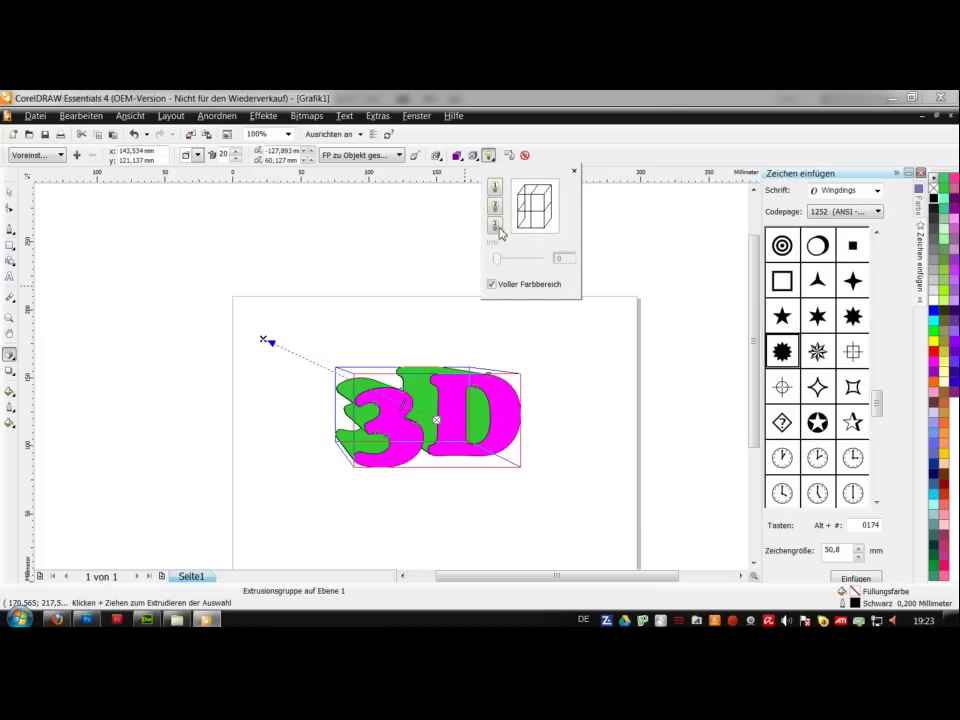
left_click(496, 188)
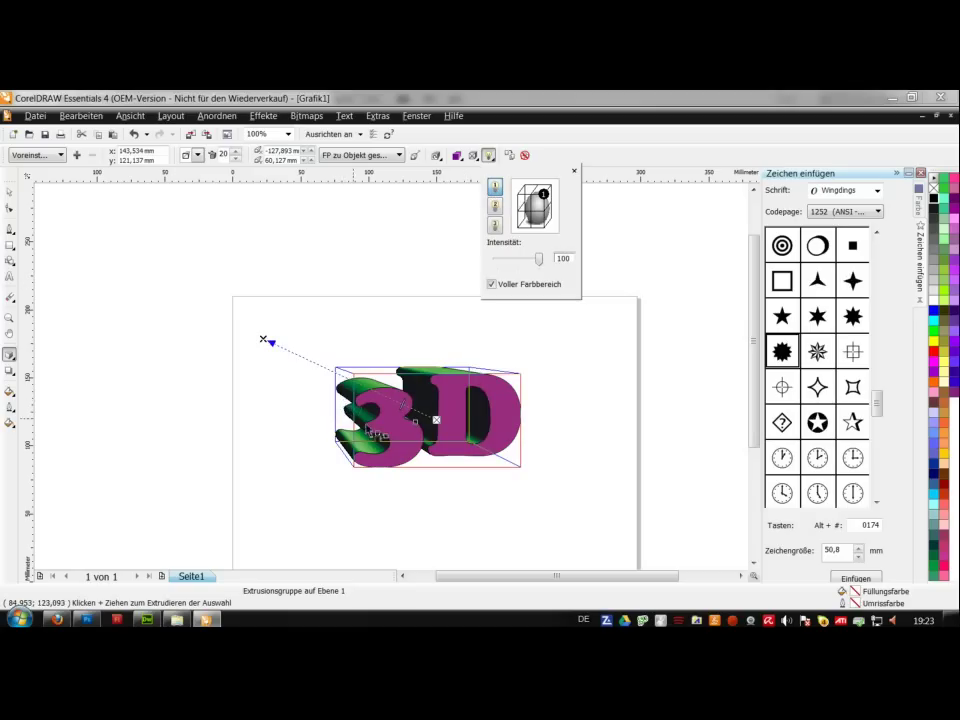
mouse_move(547, 203)
left_mouse_down()
mouse_move(521, 205)
mouse_move(514, 197)
mouse_move(526, 186)
mouse_move(517, 193)
left_mouse_up()
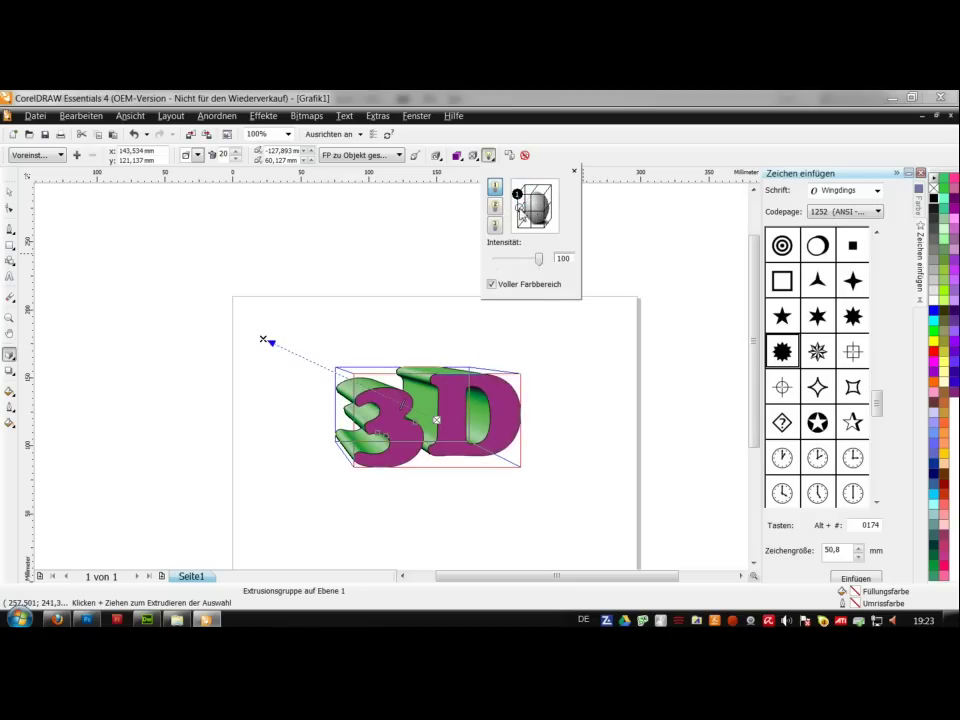
left_click_drag(517, 193, 517, 228)
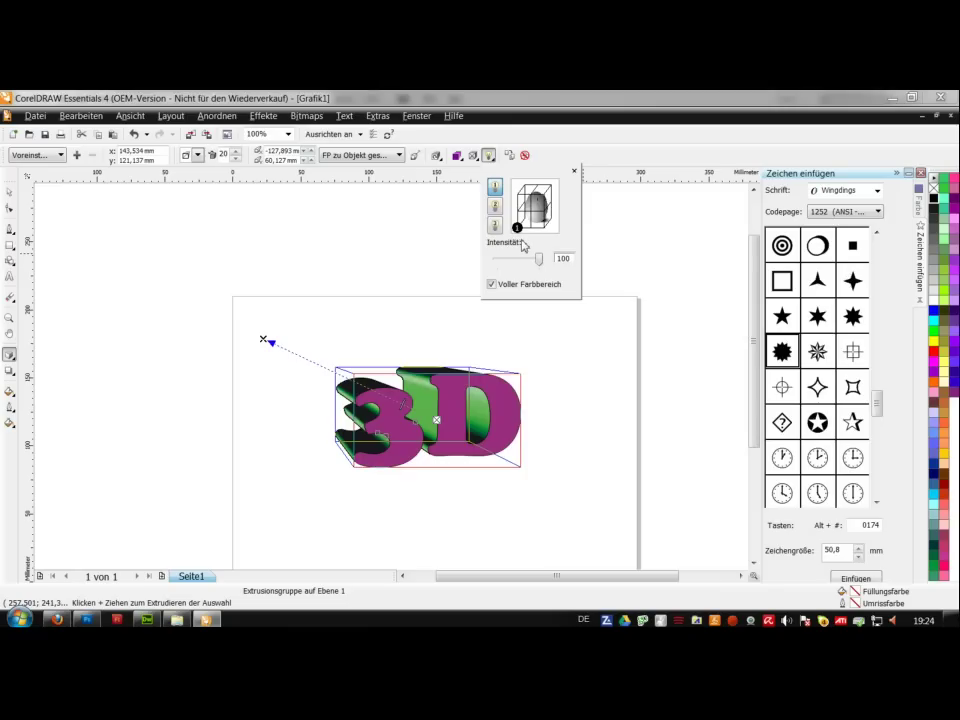
mouse_move(540, 262)
left_mouse_down()
mouse_move(507, 262)
mouse_move(518, 263)
left_mouse_up()
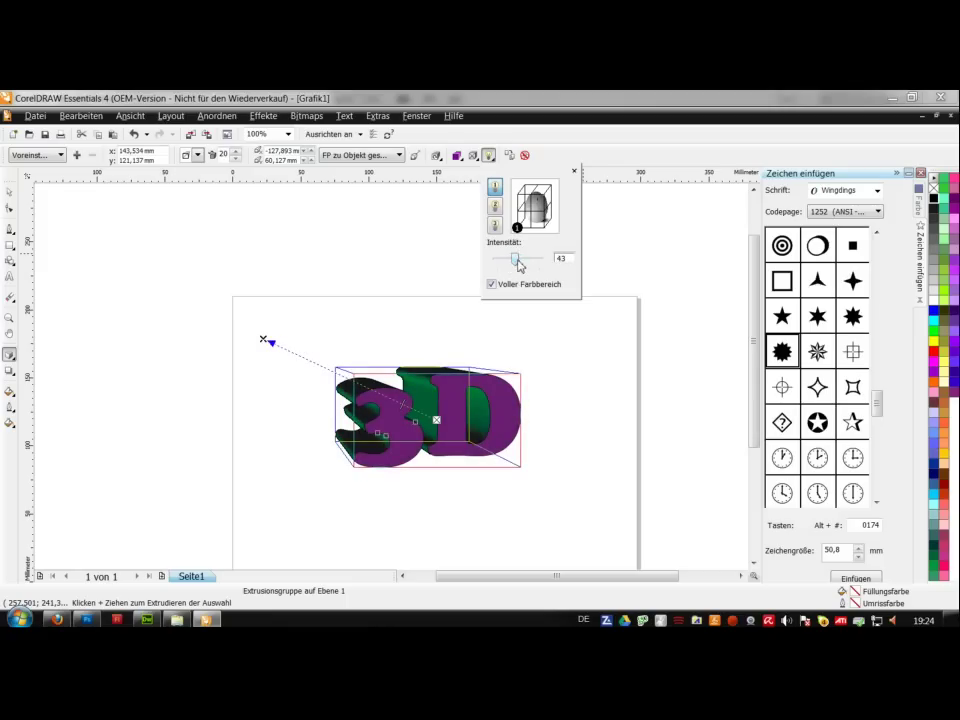
Add light source 2 at the upper front right corner of the lighting cube and set its intensity to 96
left_click(495, 207)
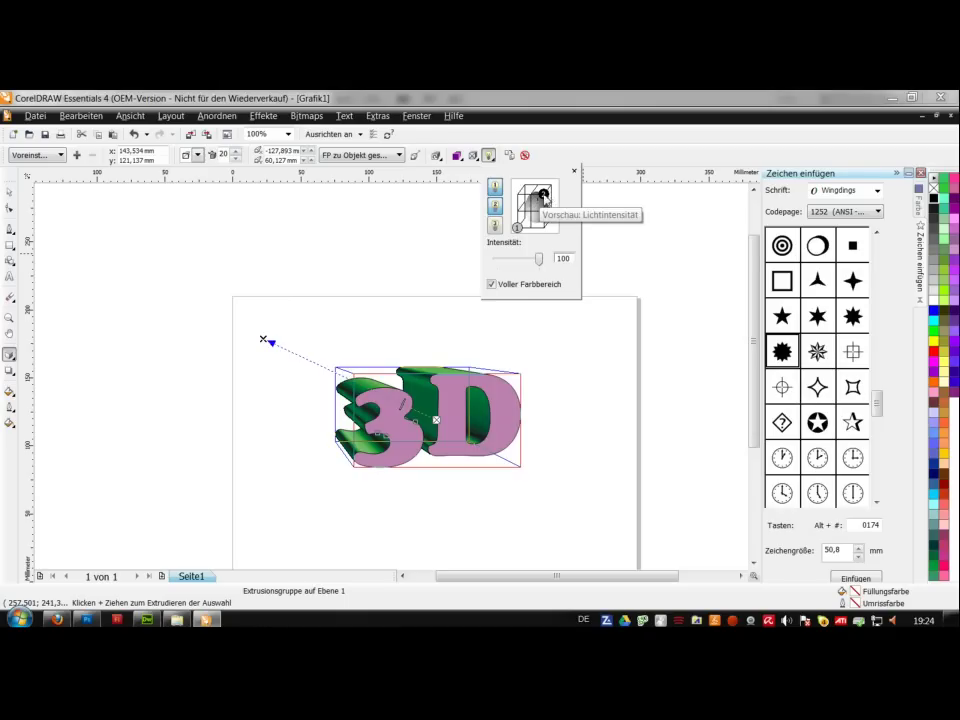
left_click(547, 214)
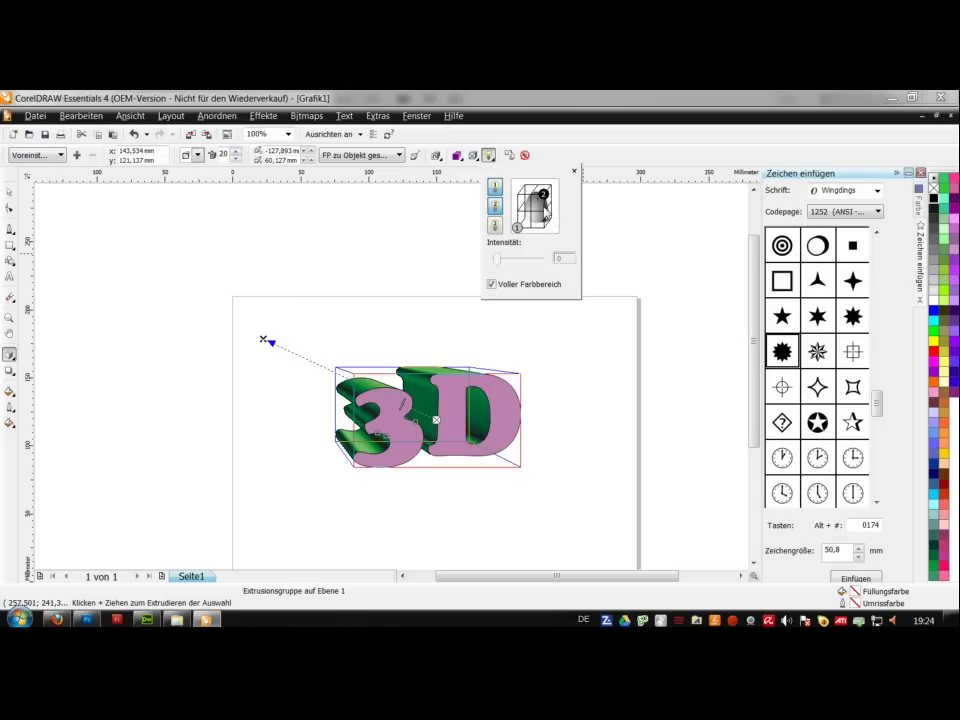
left_click(545, 205)
mouse_move(541, 263)
left_mouse_down()
mouse_move(523, 257)
mouse_move(537, 260)
left_mouse_up()
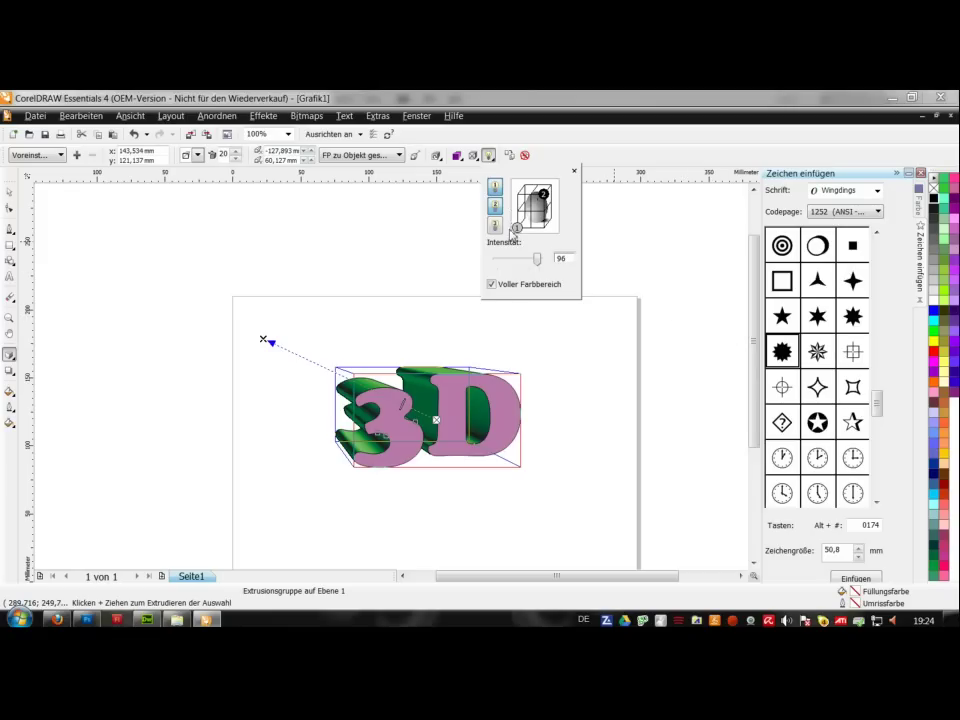
Compare the lettering with light source 1 off and on, and leave only light source 2 switched on
left_click(495, 190)
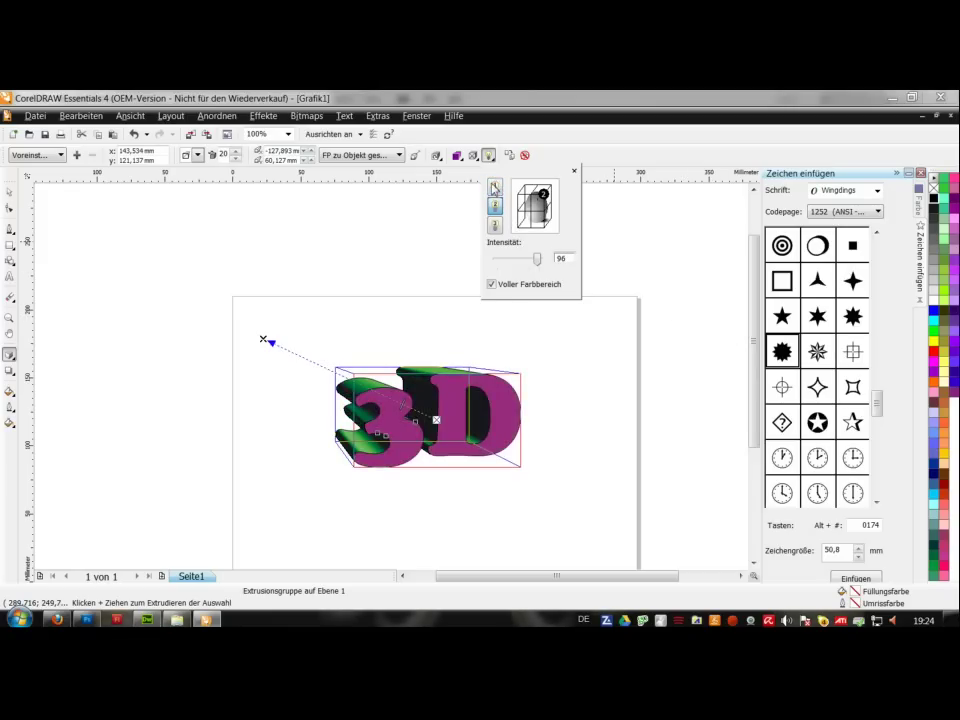
left_click(494, 188)
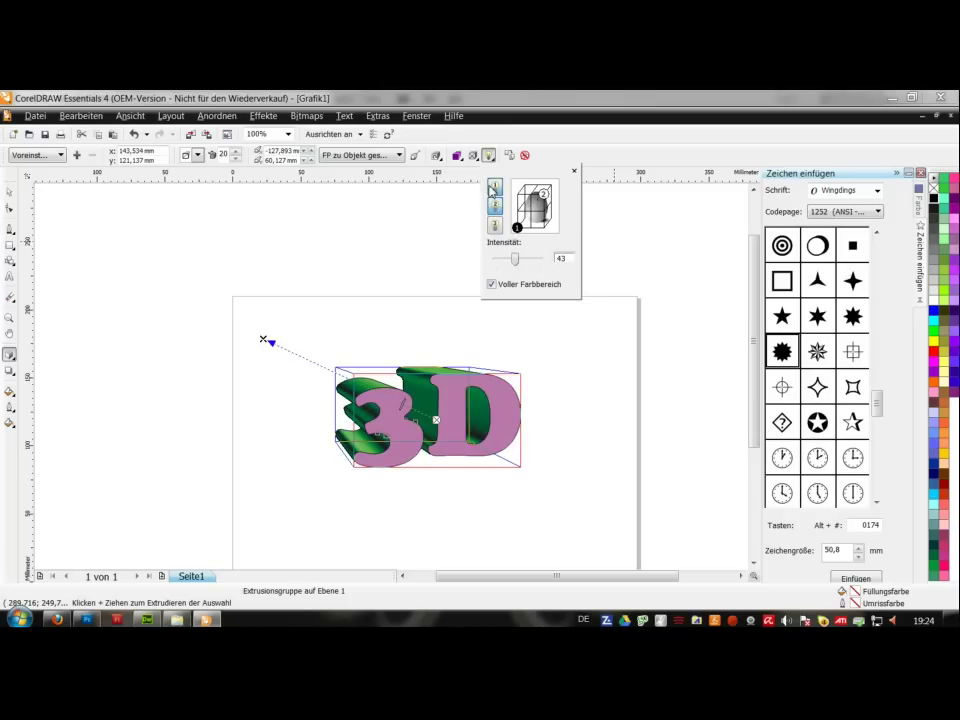
left_click(494, 205)
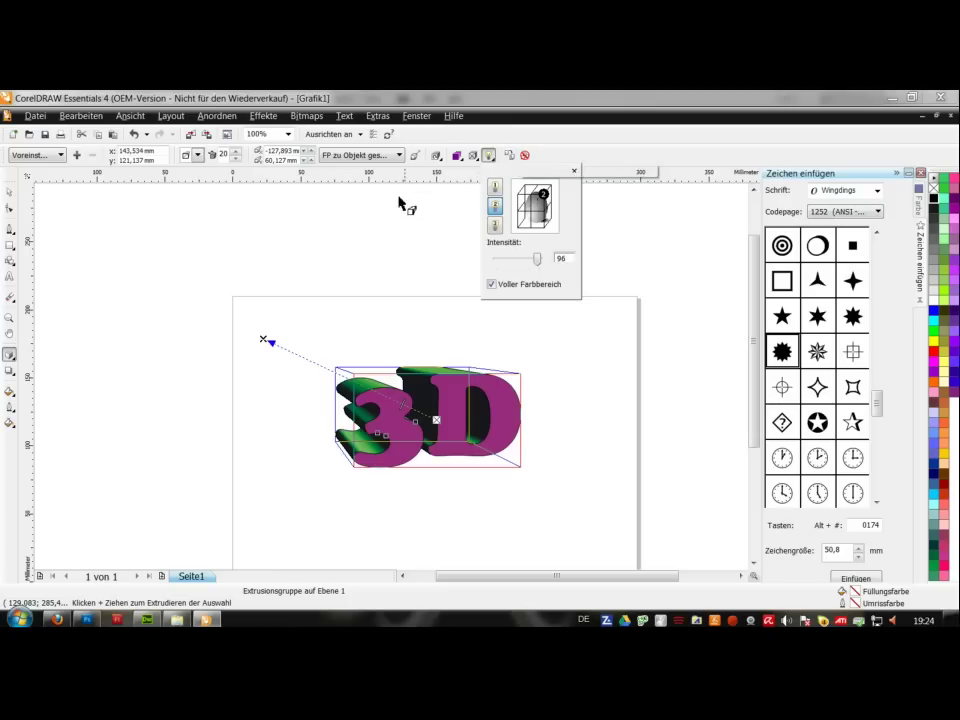
left_click(280, 364)
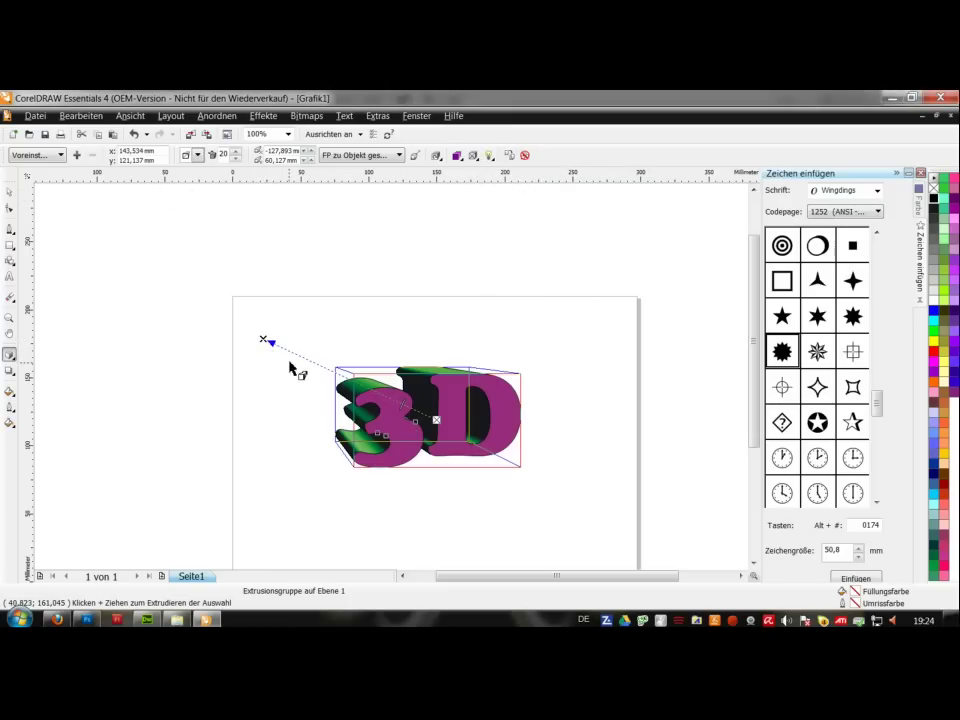
Lock the vanishing point to the page and move the lettering around it, ending at about x 133 mm, y 102 mm
left_click(356, 158)
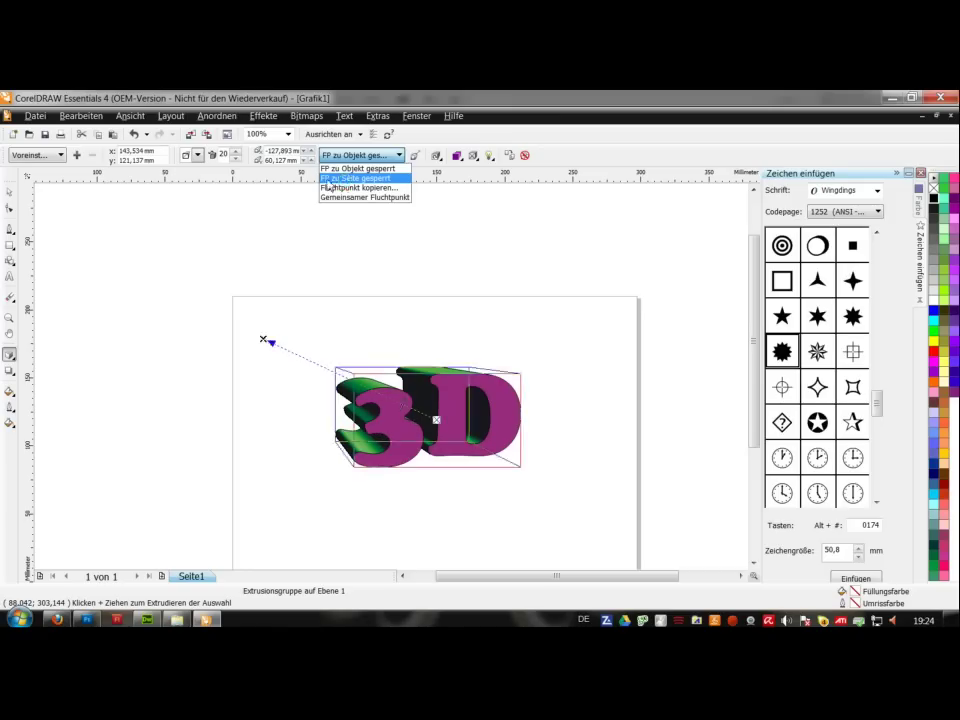
left_click(345, 179)
left_click(12, 192)
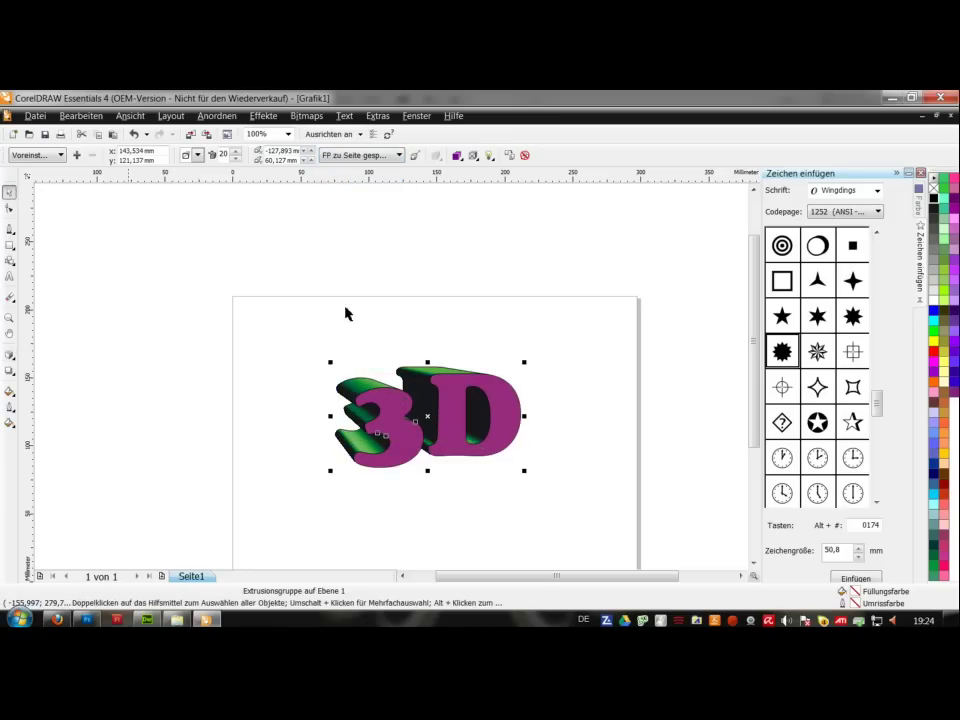
left_click_drag(430, 418, 116, 321)
left_click_drag(188, 366, 480, 454)
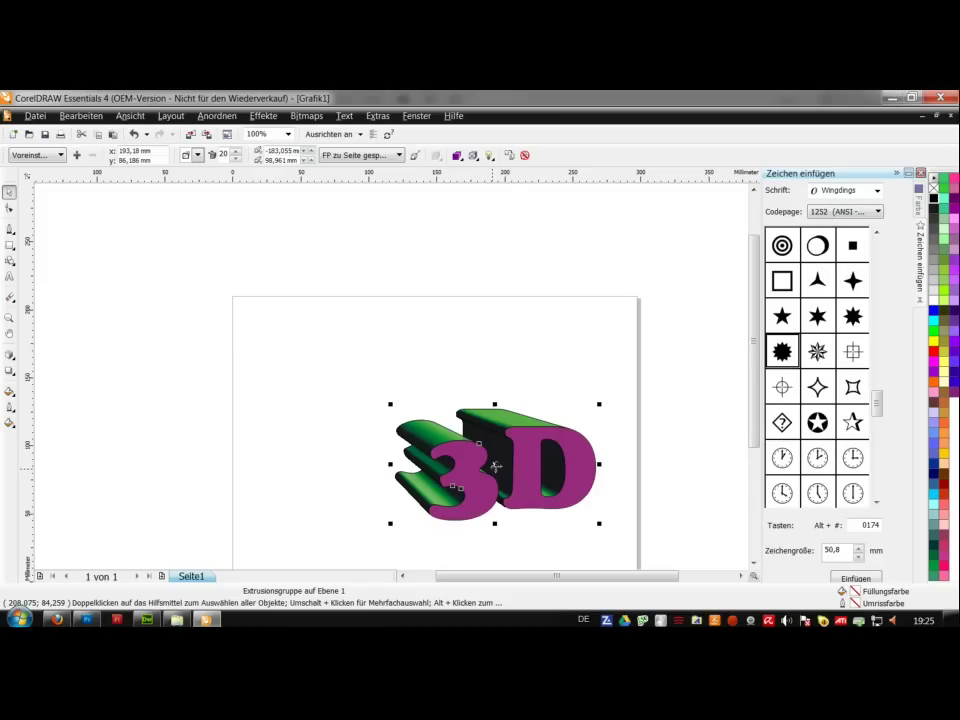
left_click_drag(495, 466, 460, 379)
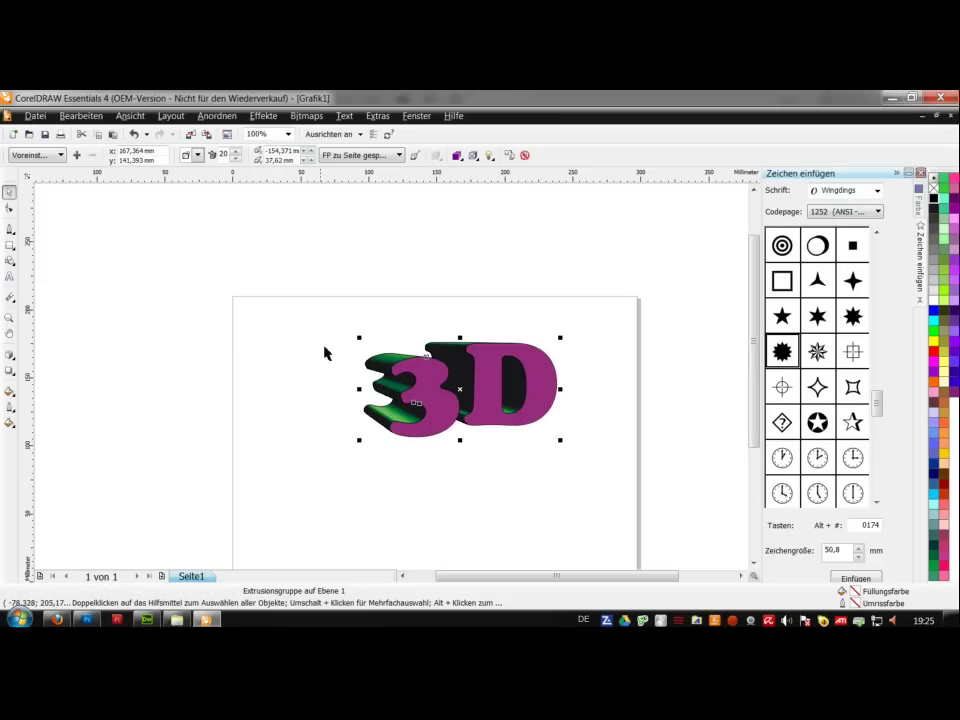
left_click_drag(463, 390, 416, 442)
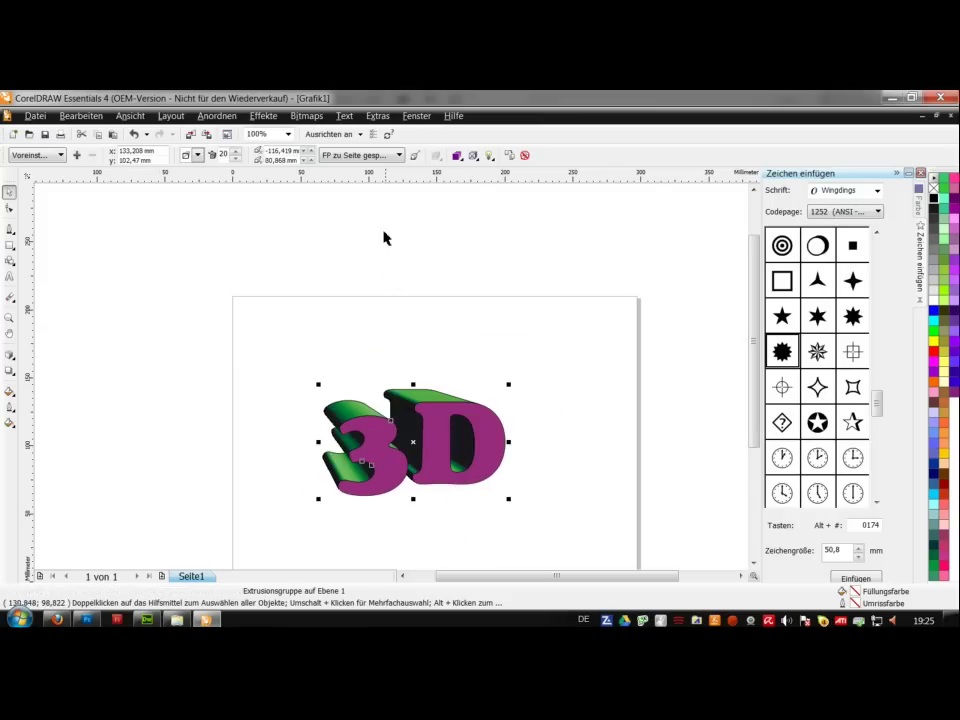
Move the lettering over the page's left edge, and back onto the page at about x 125 mm, y 139 mm
left_click(358, 160)
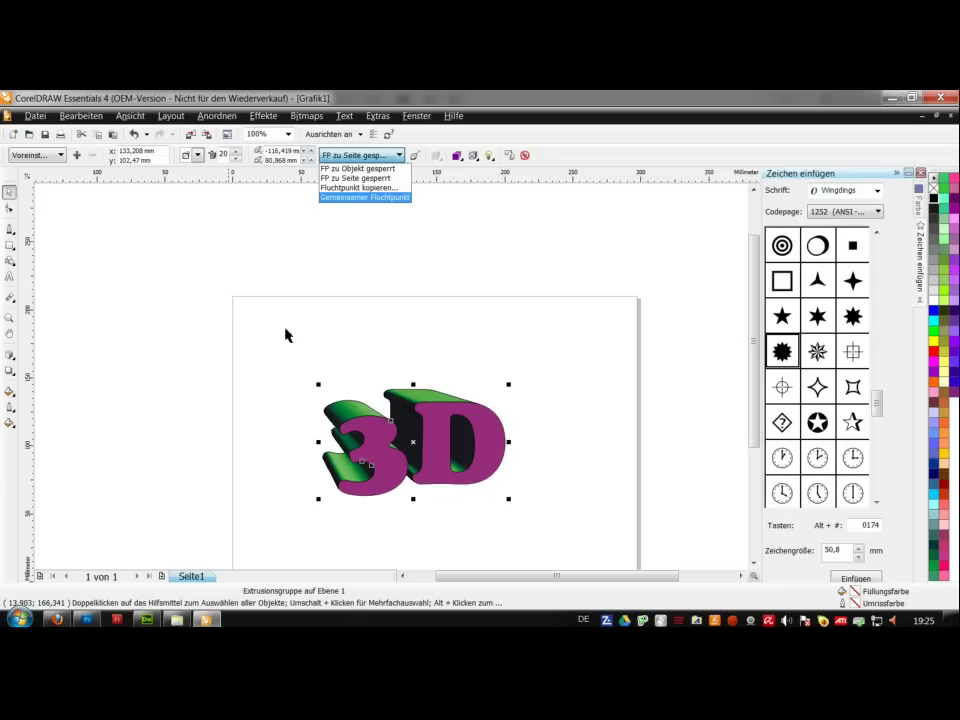
left_click(414, 442)
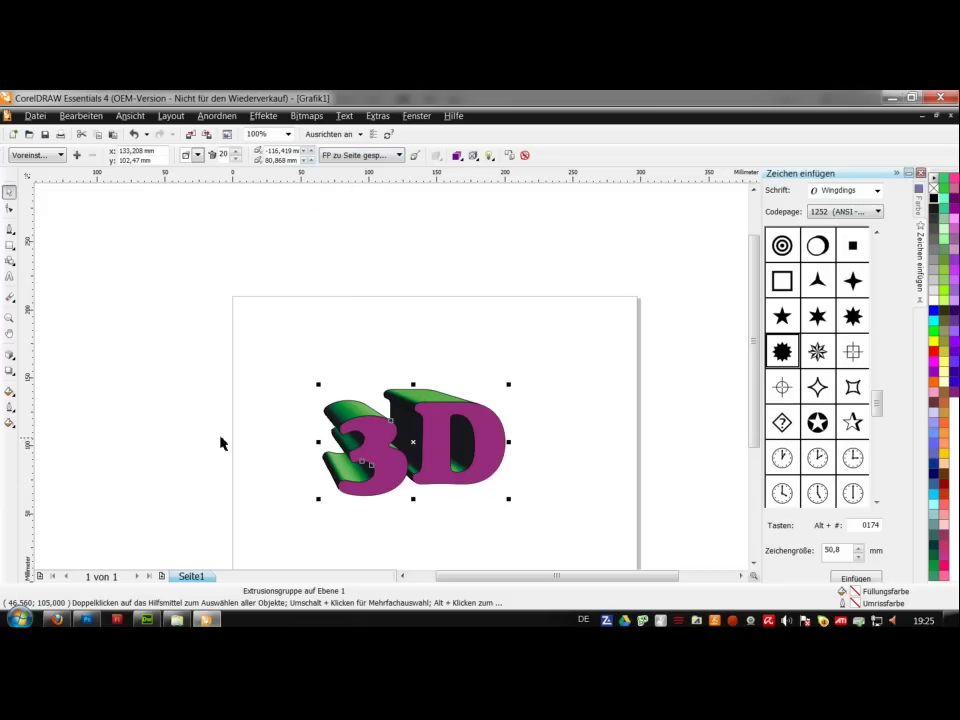
left_click_drag(413, 441, 213, 436)
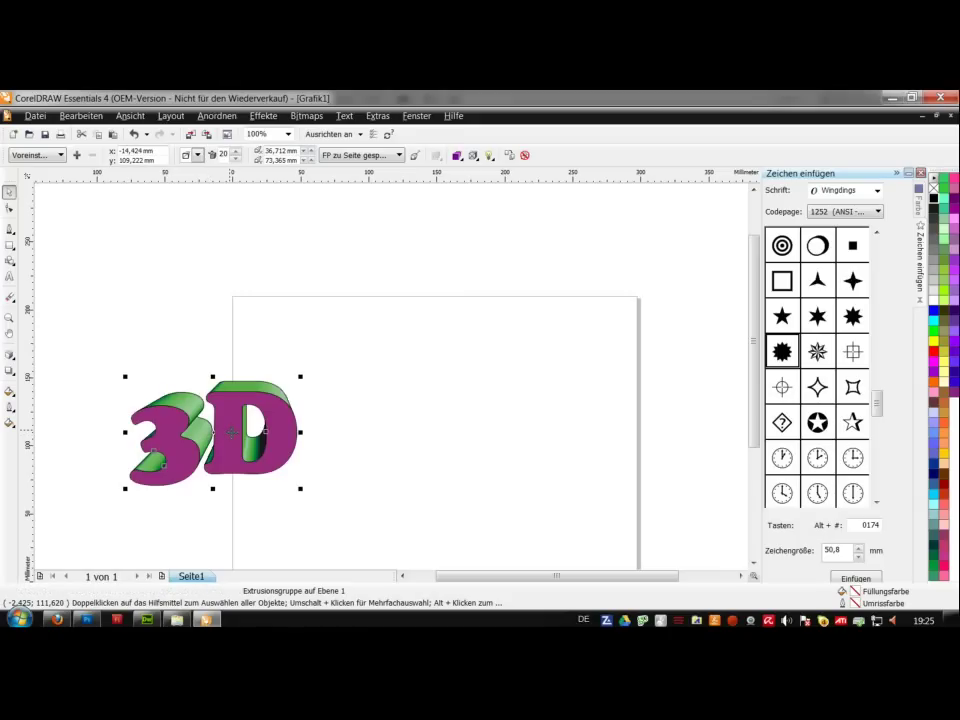
left_click_drag(218, 437, 420, 394)
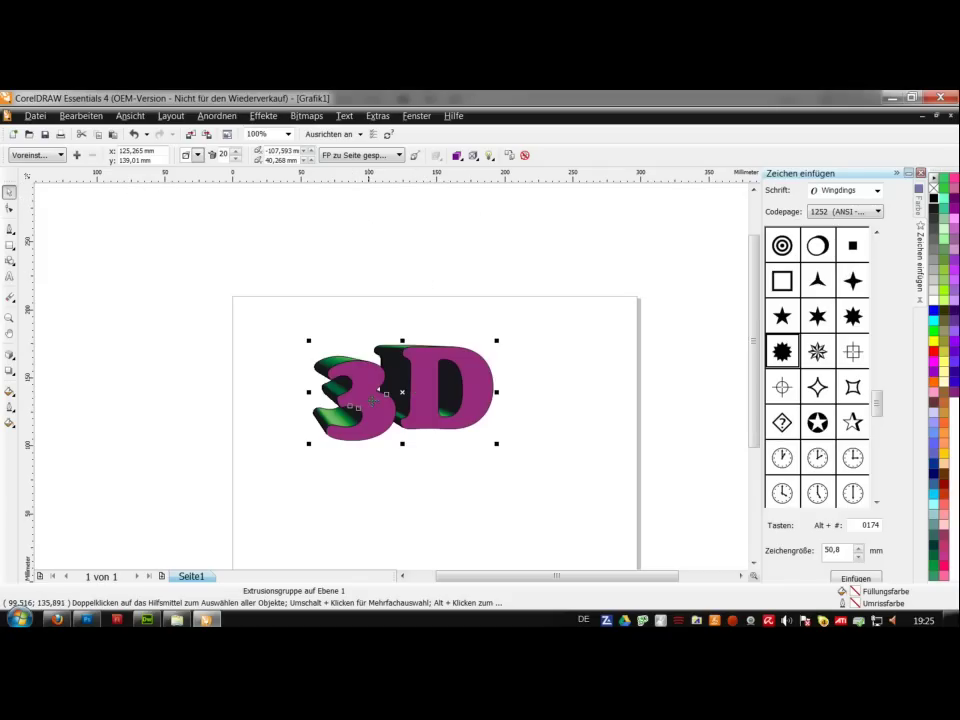
Reshape the extrusion interactively to a vanishing point of about -108 mm, 51 mm and a depth of 25
left_click(9, 354)
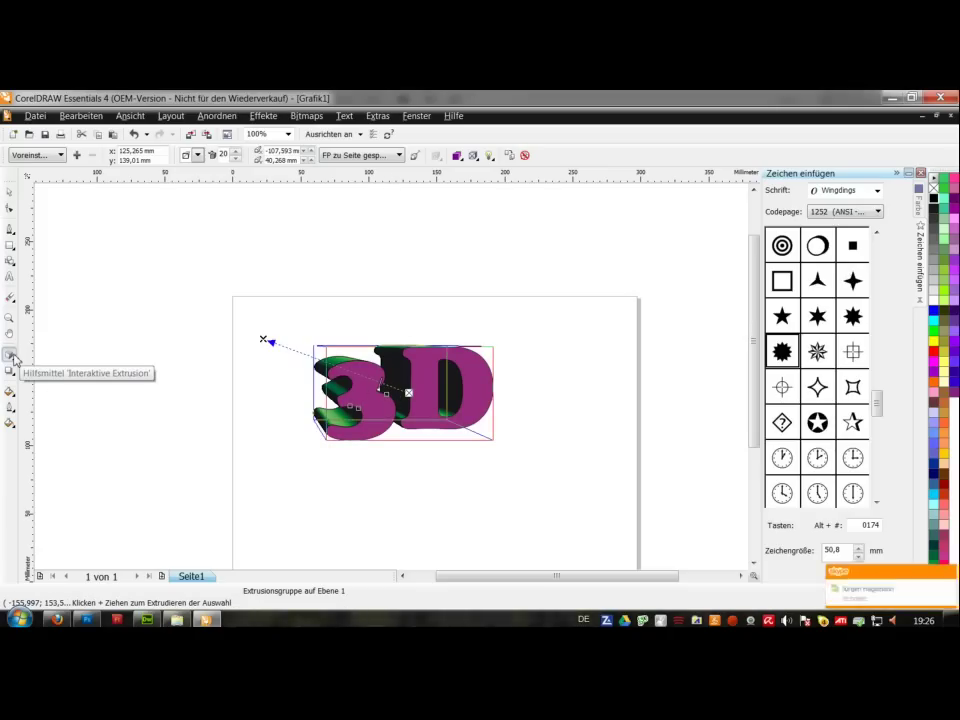
mouse_move(263, 341)
left_mouse_down()
mouse_move(444, 306)
mouse_move(519, 326)
mouse_move(333, 320)
mouse_move(398, 382)
mouse_move(367, 351)
left_mouse_up()
mouse_move(368, 351)
left_mouse_down()
mouse_move(399, 383)
mouse_move(354, 334)
left_mouse_up()
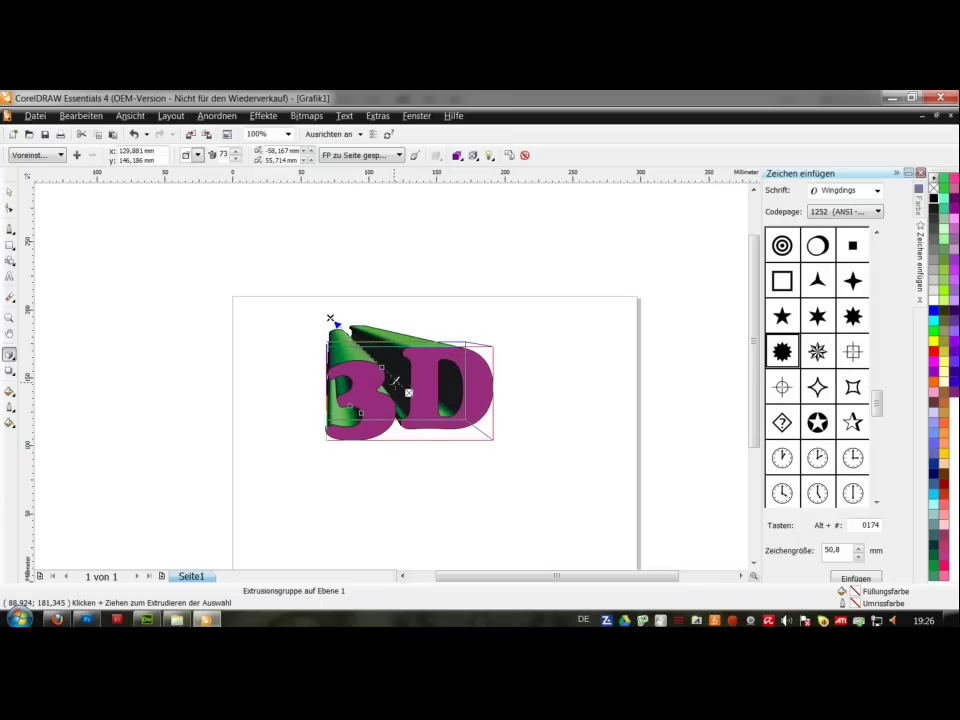
left_click_drag(396, 384, 263, 324)
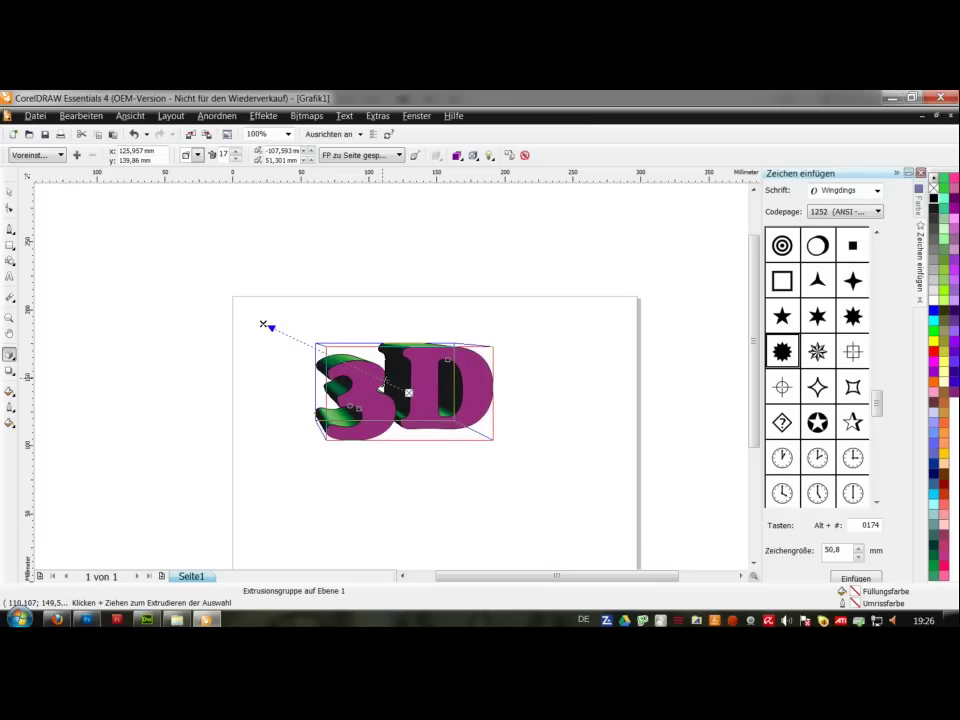
left_click_drag(364, 385, 374, 377)
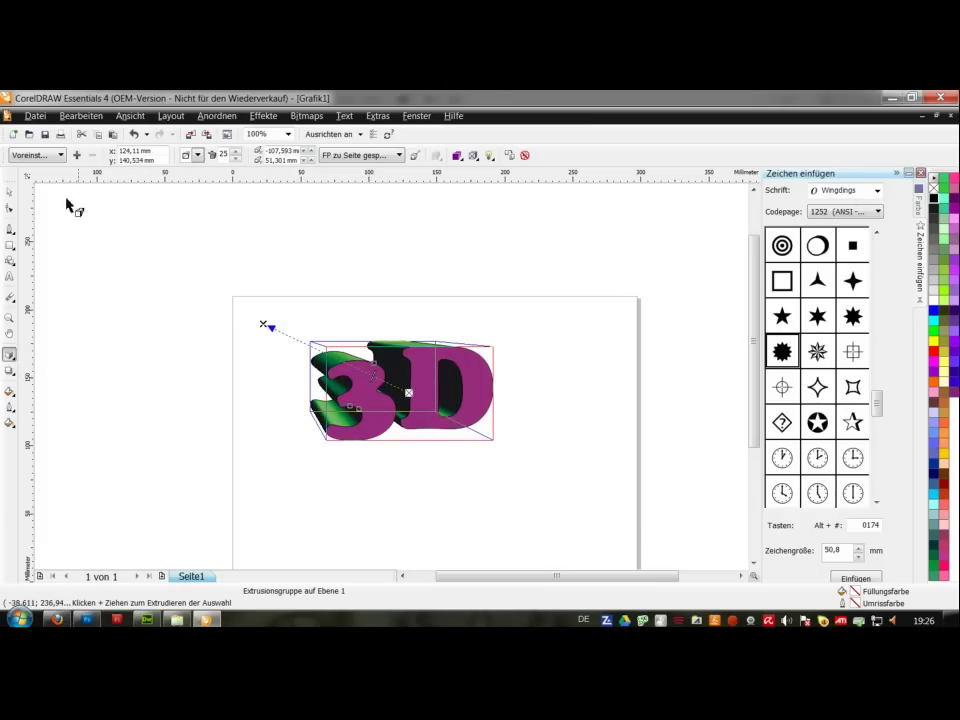
Try the back parallel and big front extrusion types on the lettering, and return it to the small back type
left_click(200, 155)
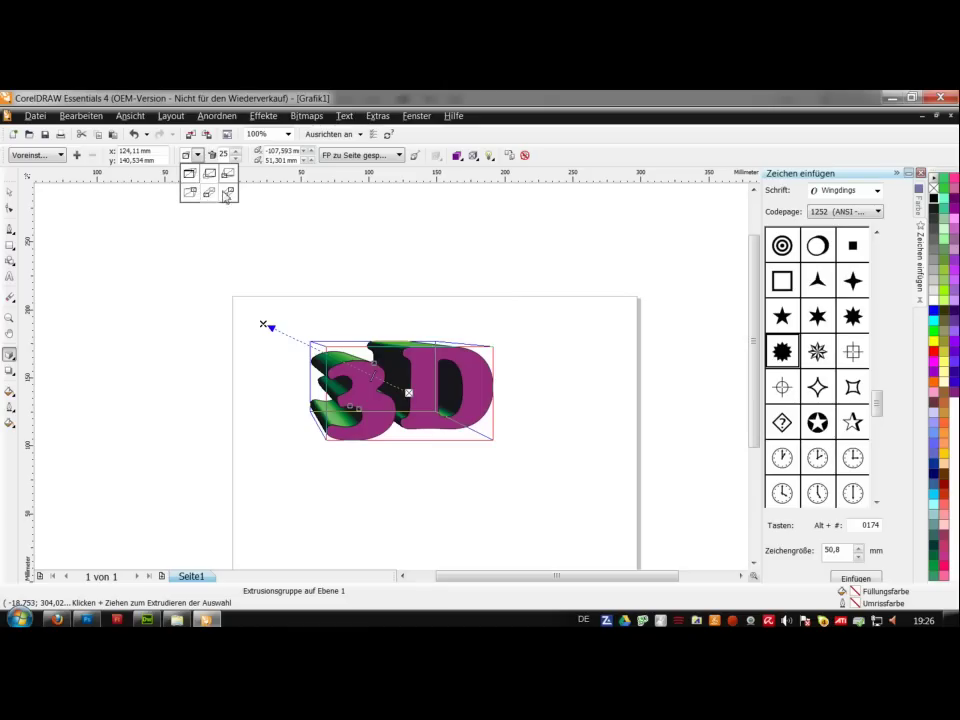
left_click(209, 194)
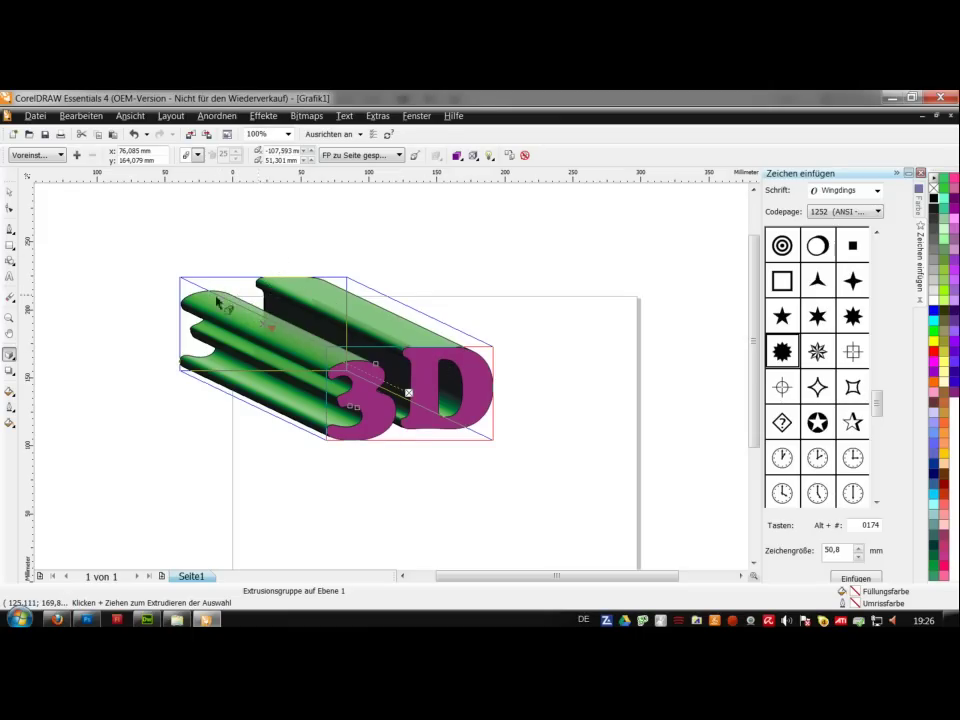
left_click(197, 156)
left_click(191, 194)
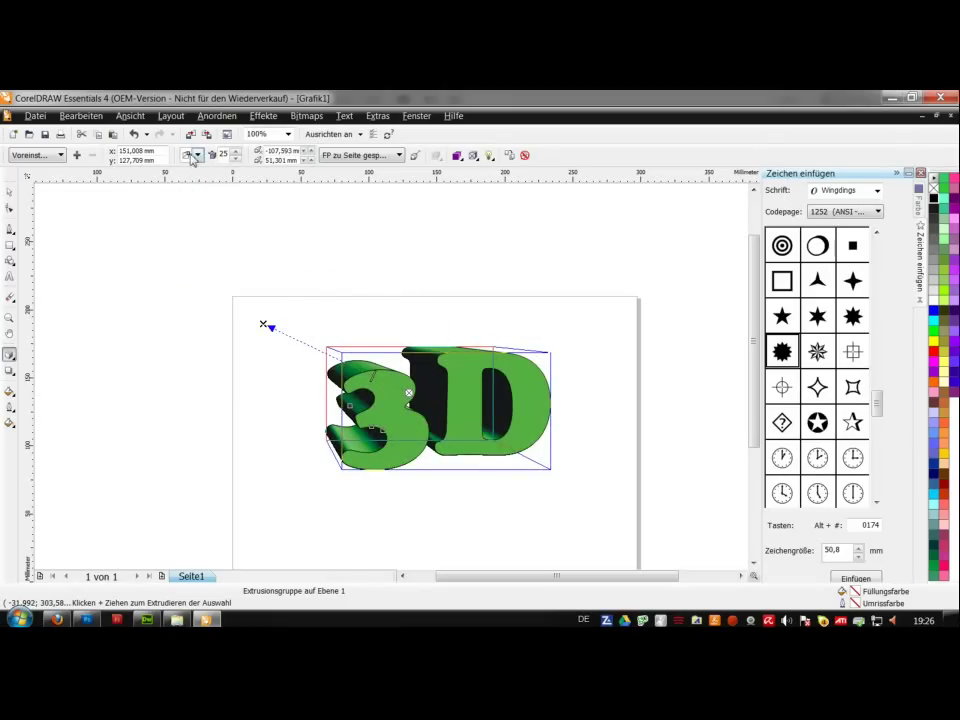
left_click(199, 155)
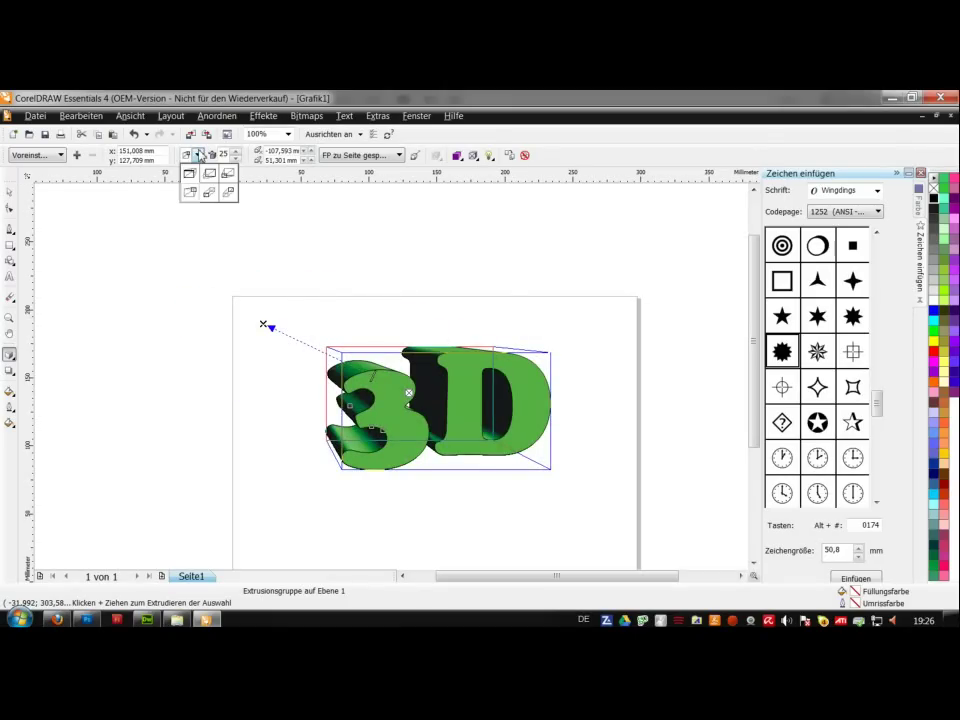
left_click(192, 174)
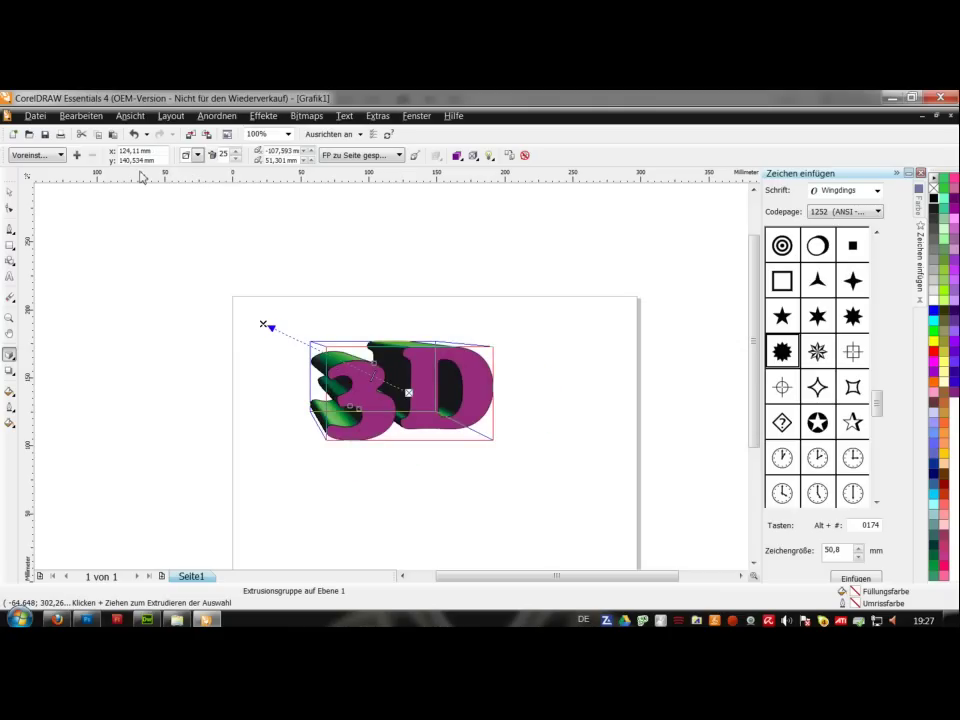
Draw an ellipse about 56 × 51 mm to the right of the lettering and extrude it toward the upper left with depth 20
left_click(54, 158)
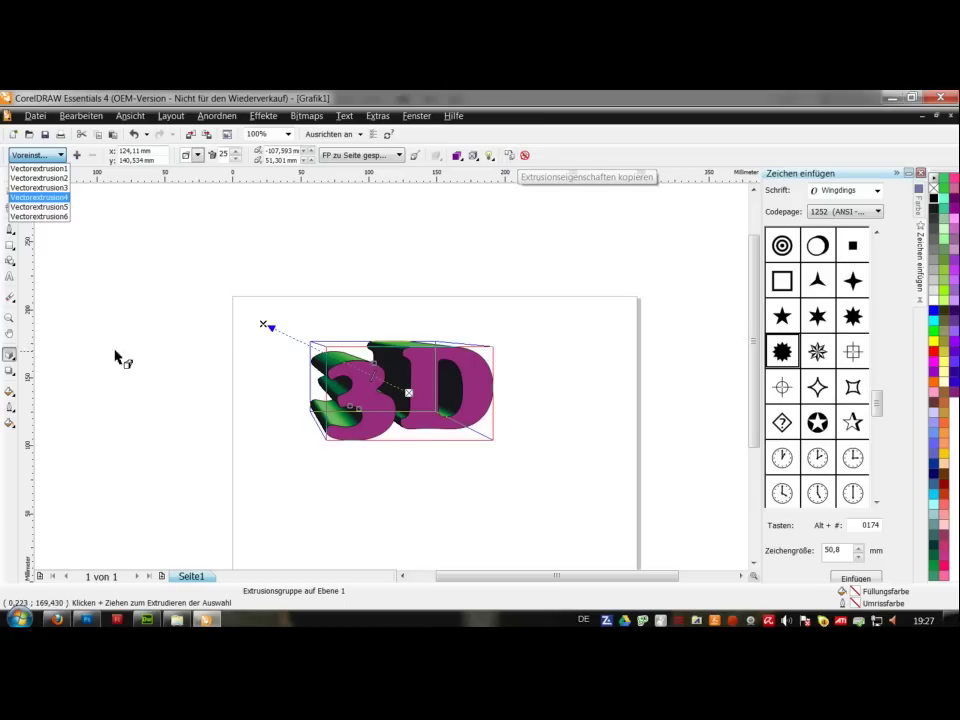
left_click(12, 251)
left_click(12, 251)
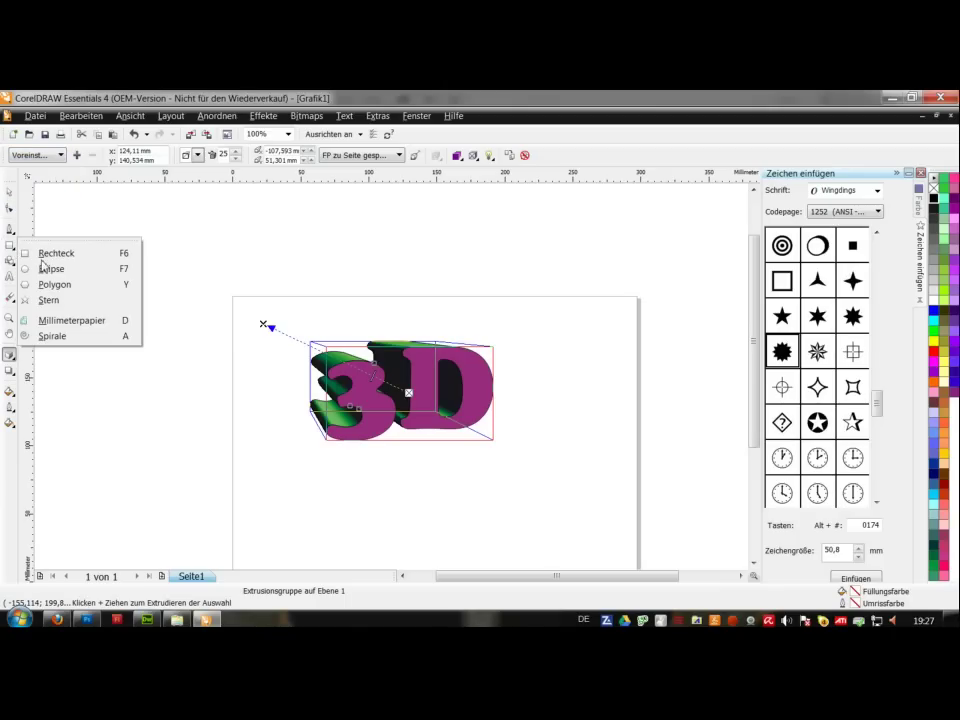
left_click(60, 270)
left_click_drag(559, 345, 640, 420)
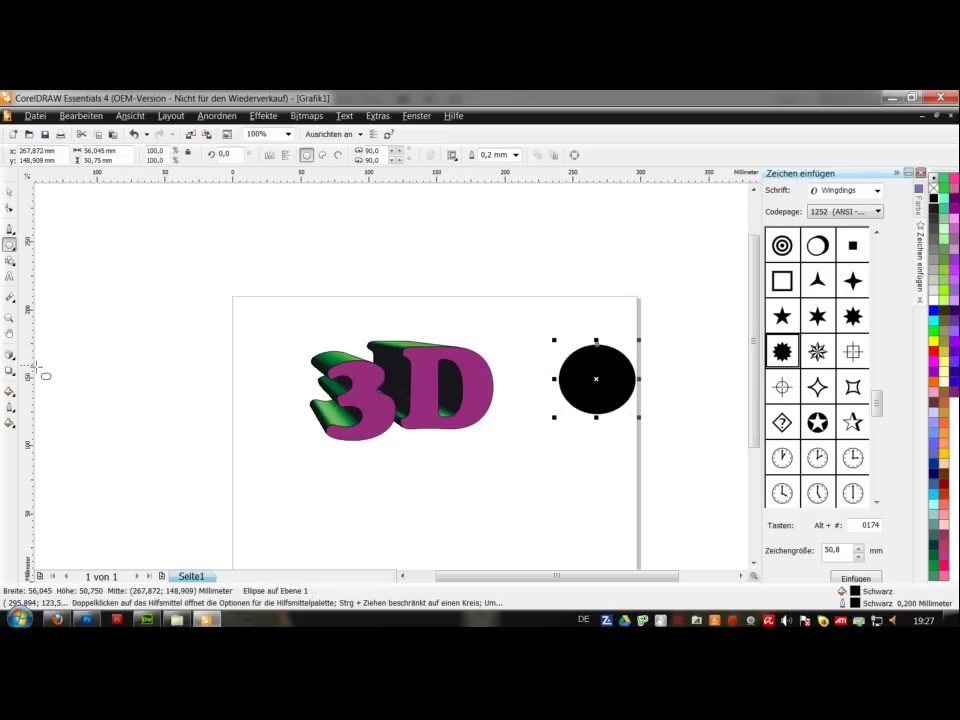
left_click(12, 358)
left_click_drag(589, 384, 535, 326)
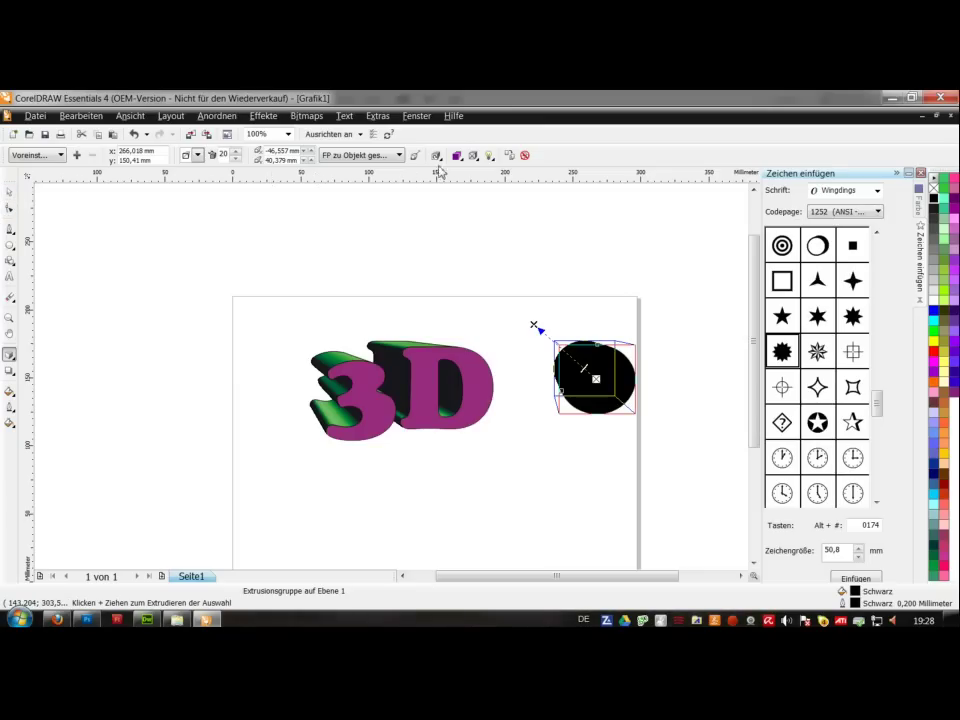
Copy the lettering's extrusion properties onto the extruded ellipse and fill its front face with purple
left_click(509, 156)
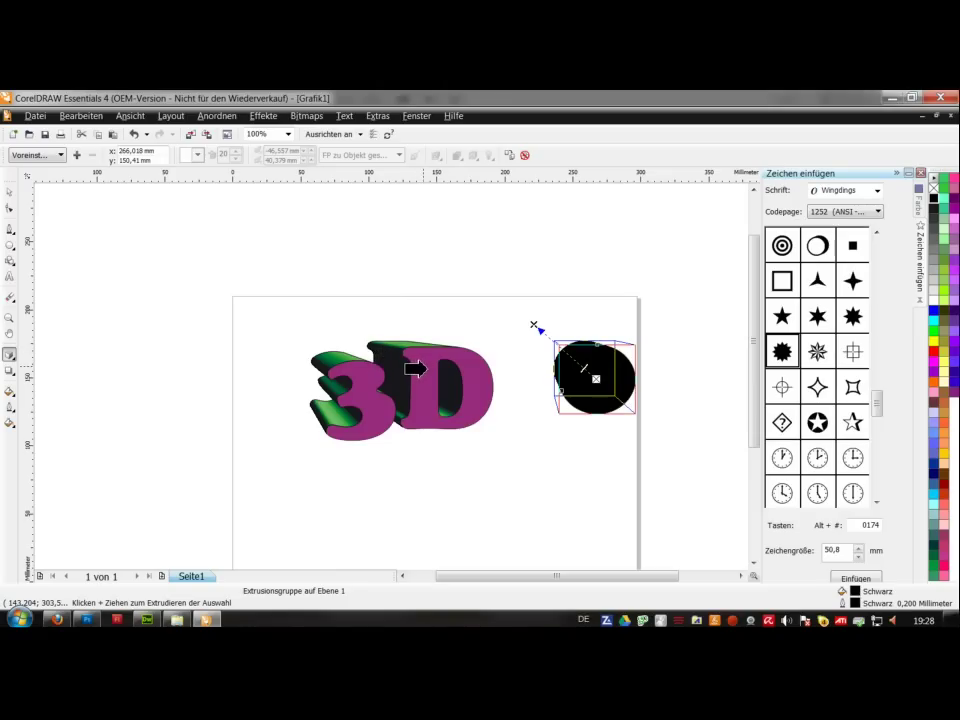
left_click(320, 362)
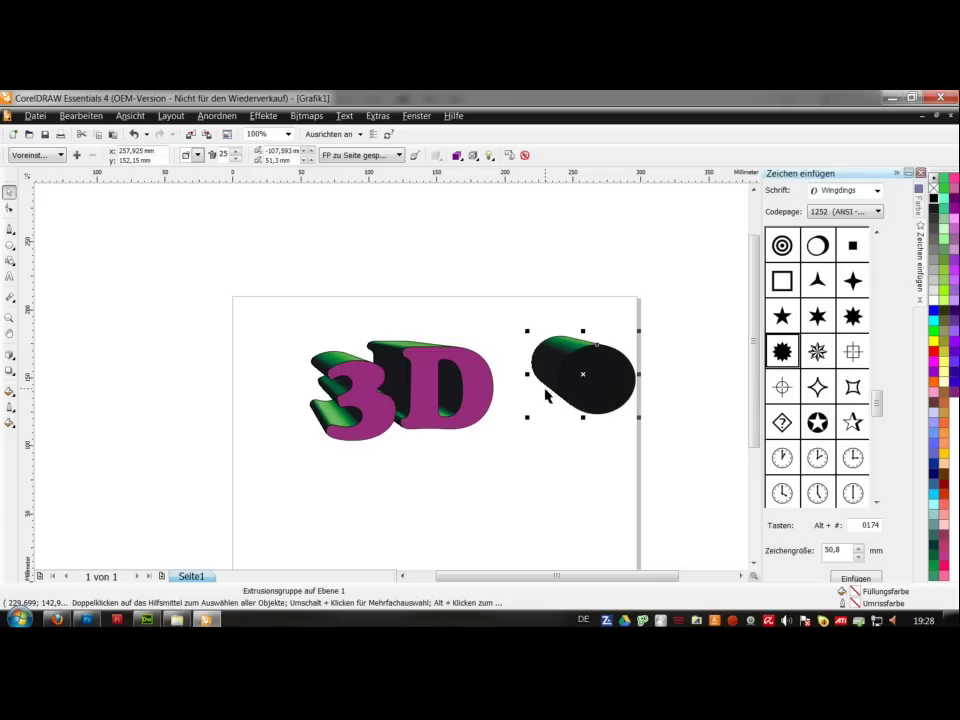
left_click(935, 344)
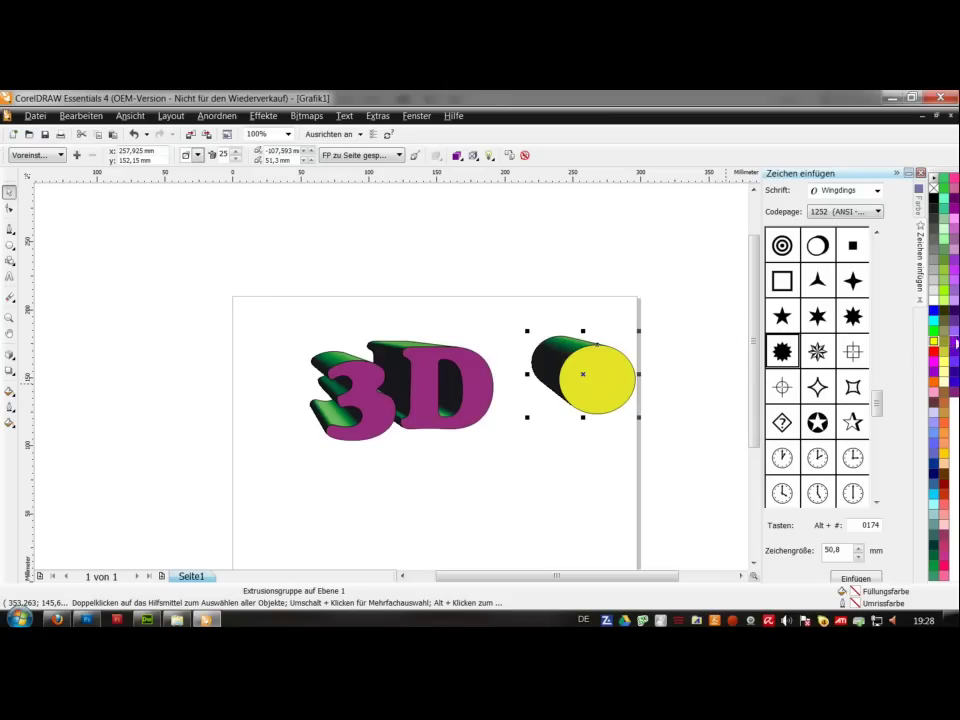
left_click(952, 343)
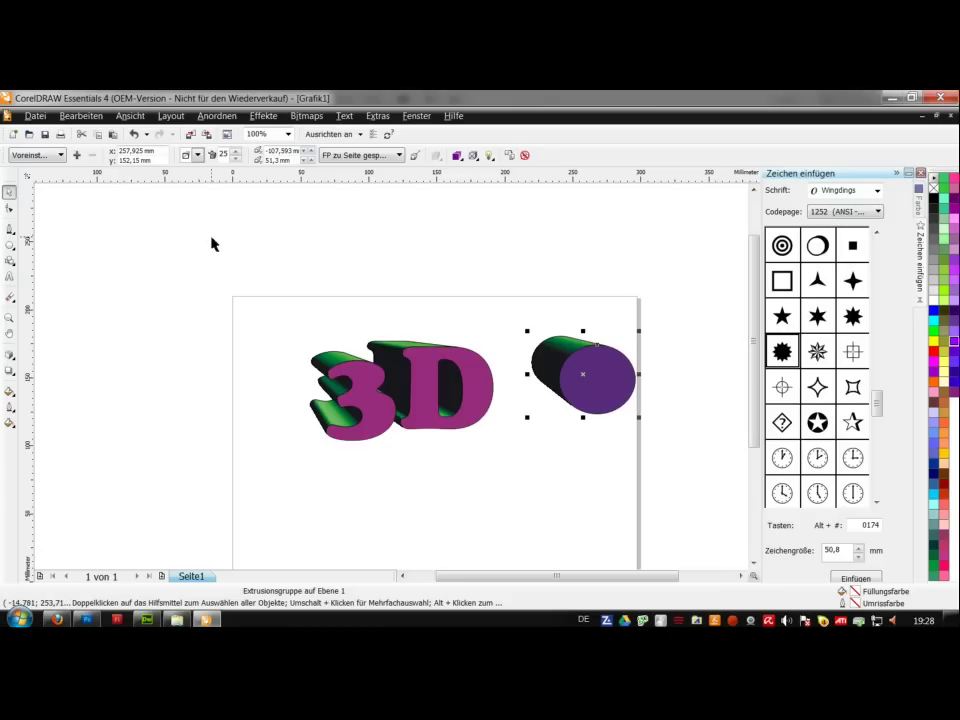
Move the "3D" lettering away from the ellipse to about x 71 mm, y 128 mm and select it for extrusion editing
left_click(427, 381)
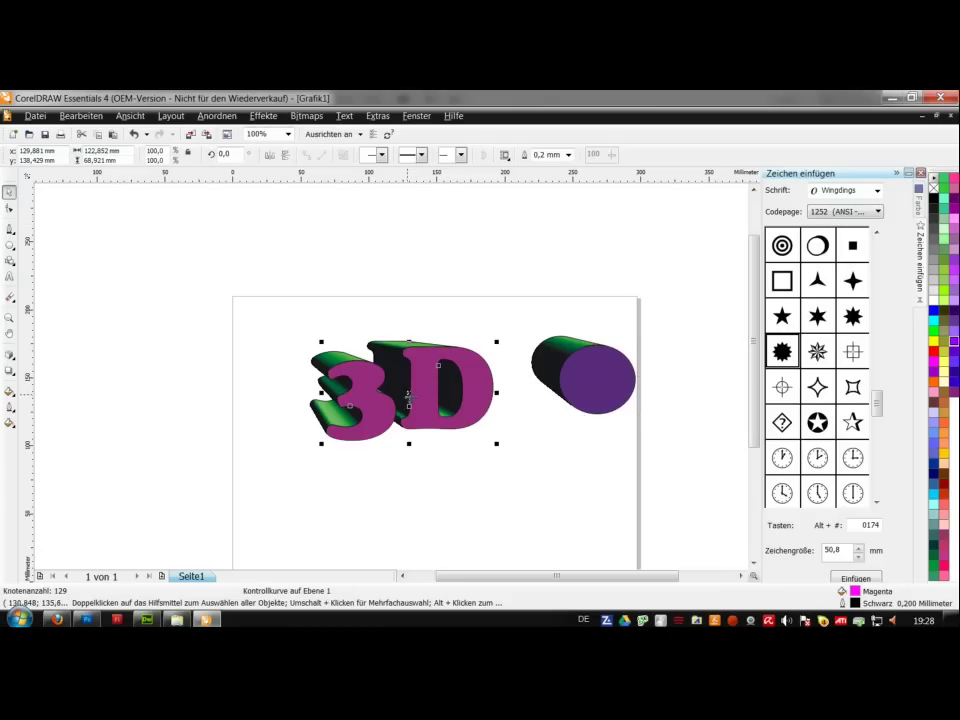
left_click_drag(409, 397, 327, 410)
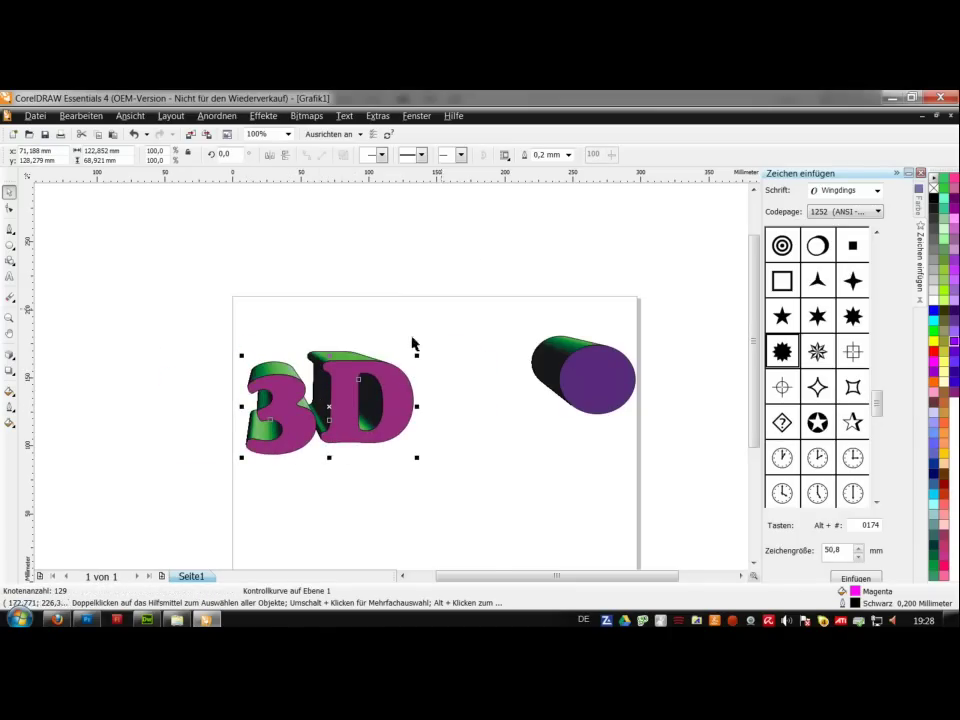
left_click(9, 358)
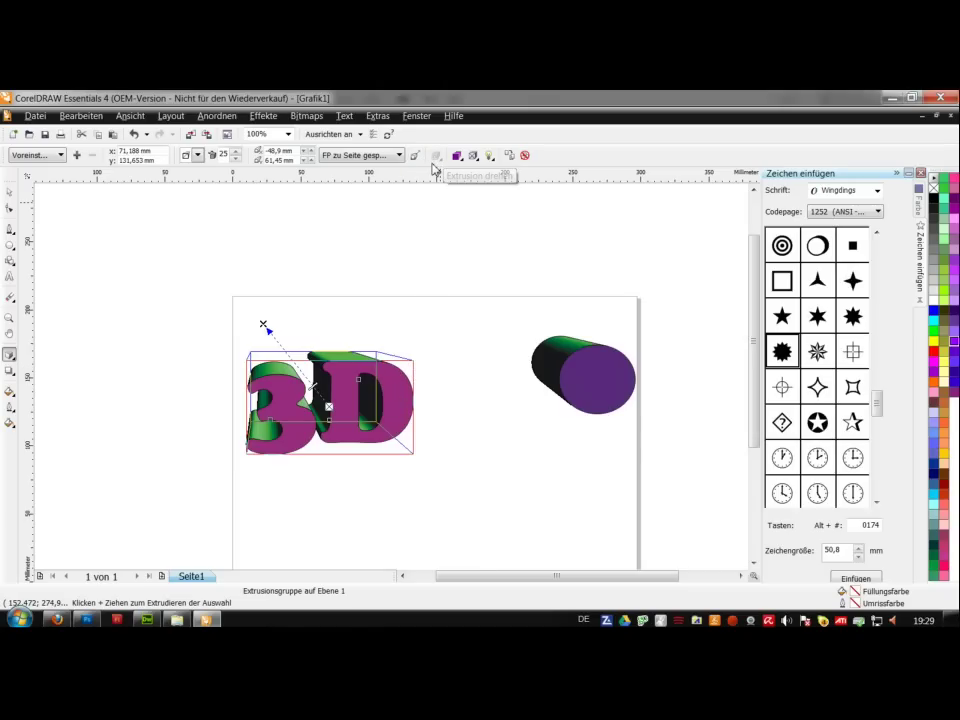
Try the big front extrusion type, and try to rotate the lettering with its vanishing point locked to the page
left_click(199, 156)
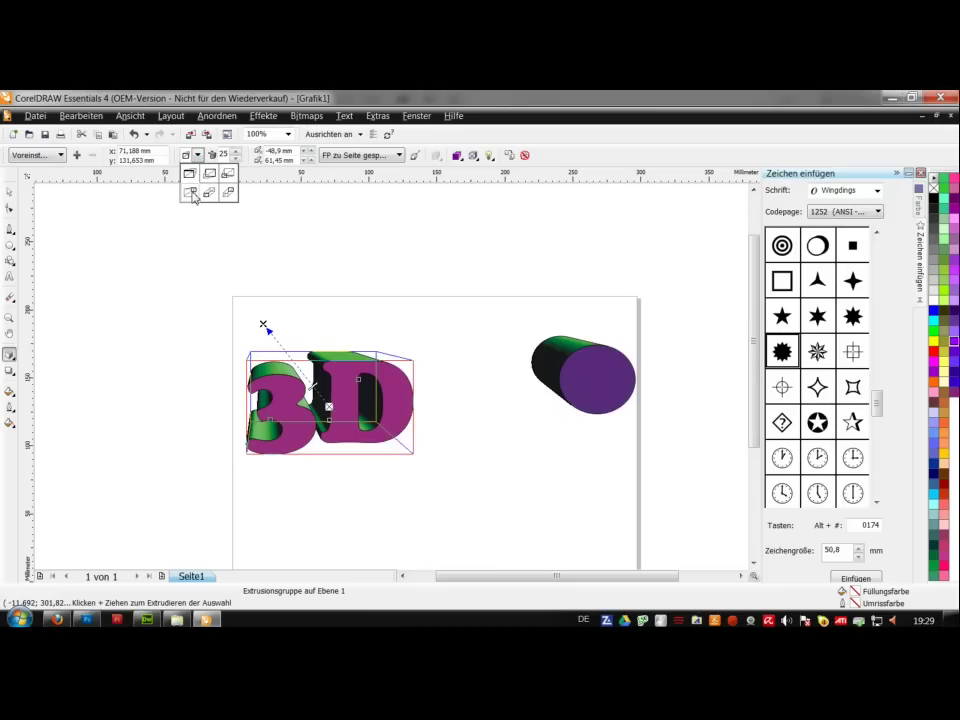
left_click(194, 196)
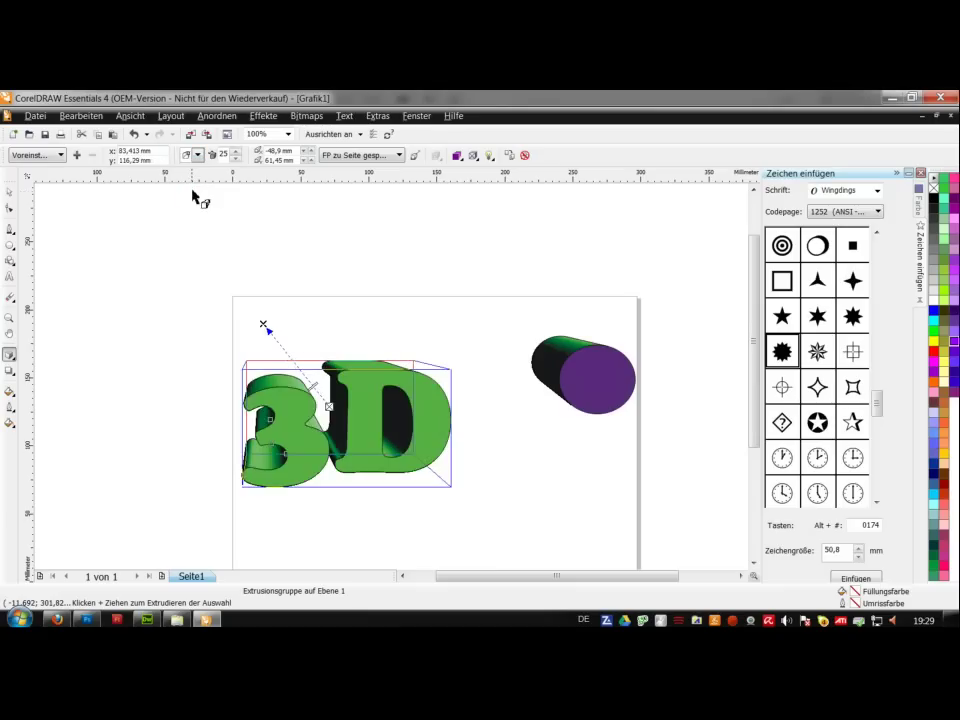
left_click(370, 405)
left_click(606, 391)
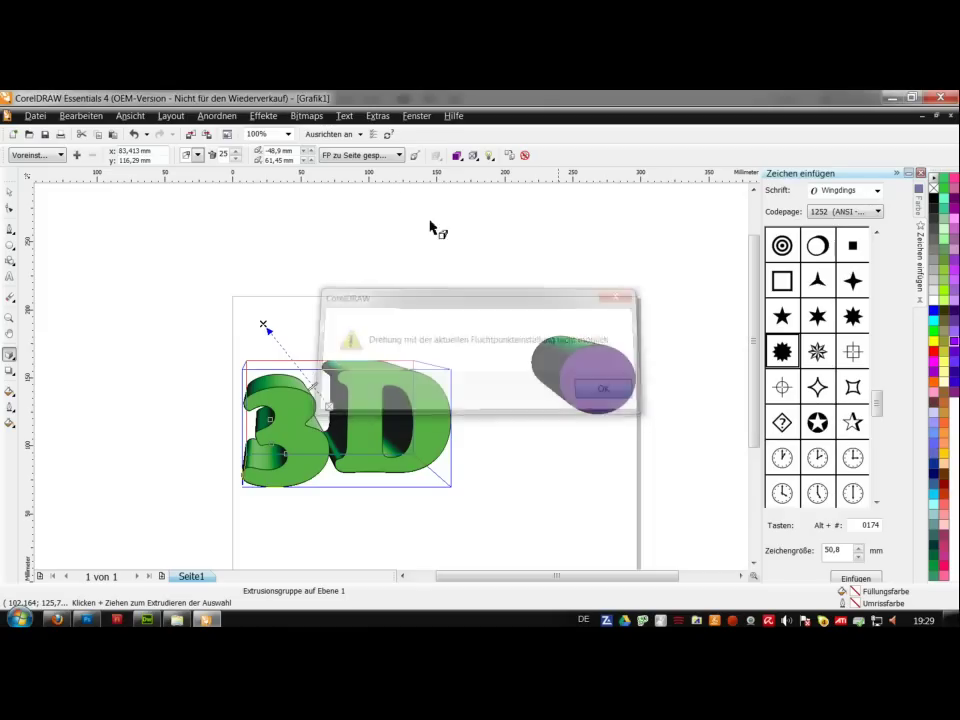
Lock the lettering's vanishing point to the object and set the extrusion type to small back
left_click(355, 155)
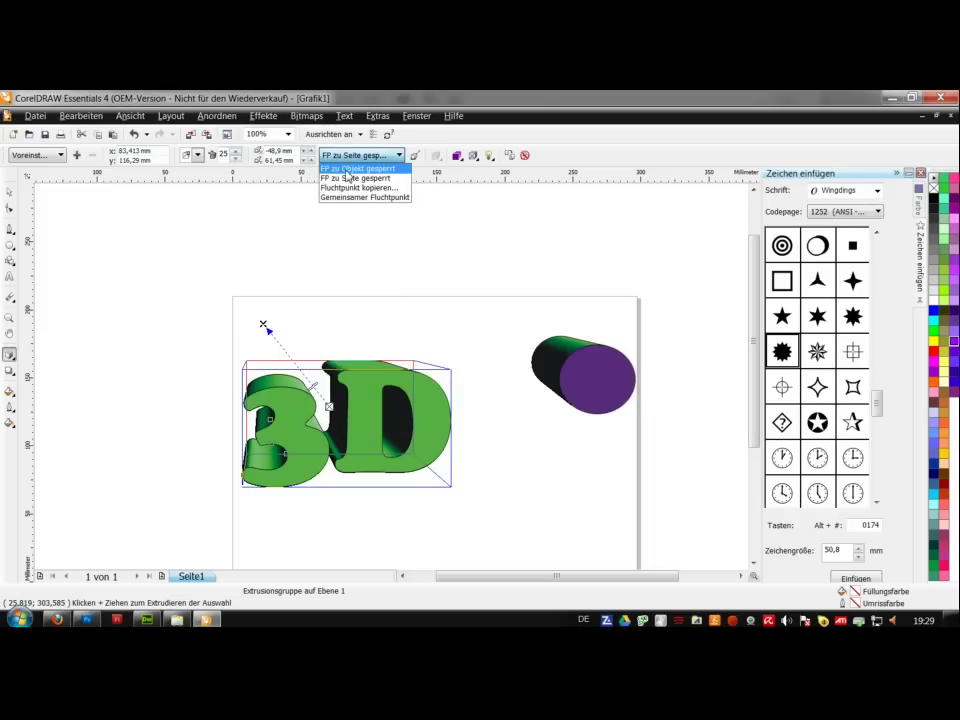
left_click(349, 176)
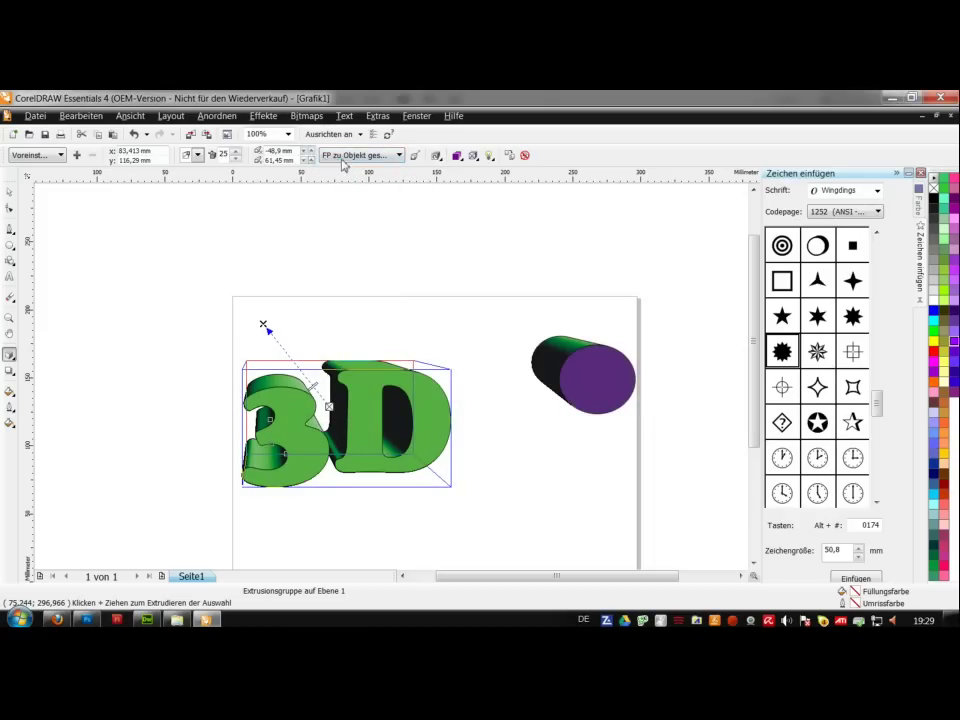
left_click(362, 160)
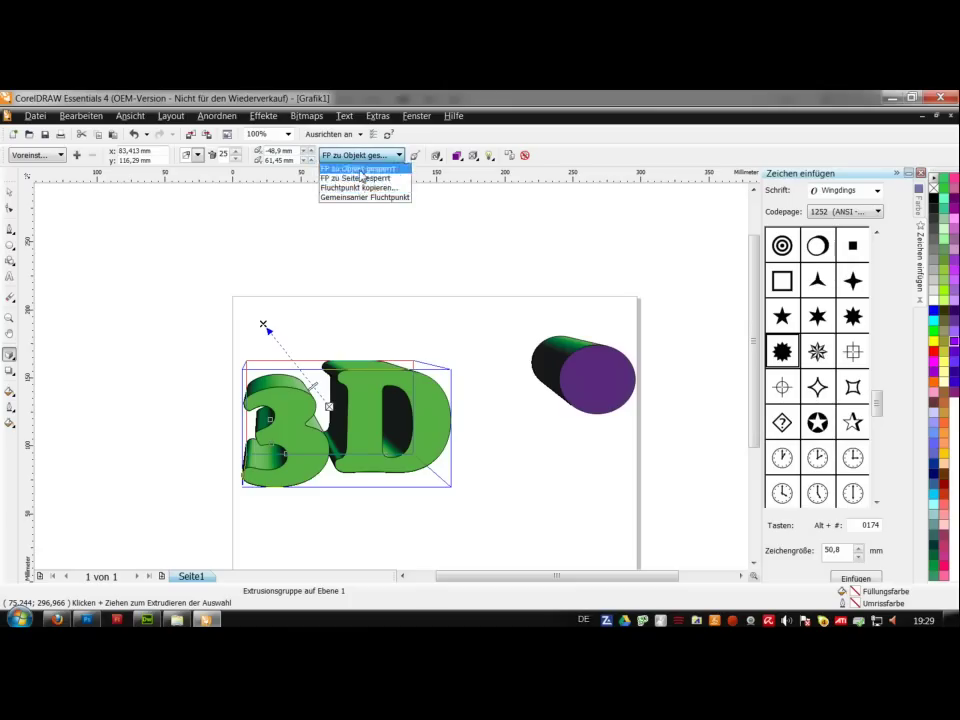
left_click(200, 157)
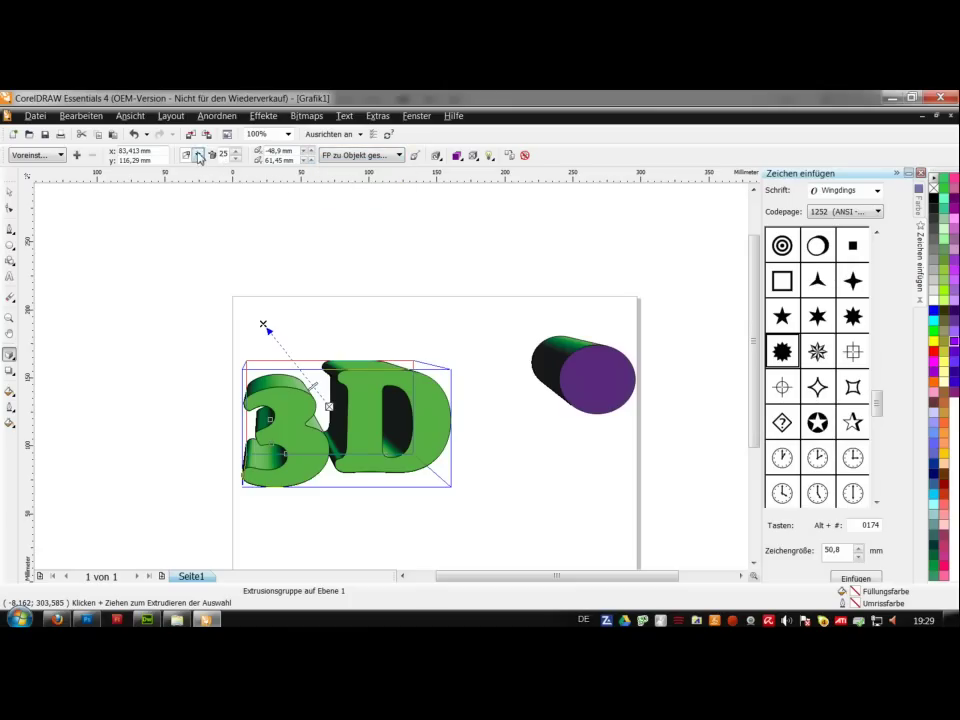
left_click(200, 158)
left_click(190, 178)
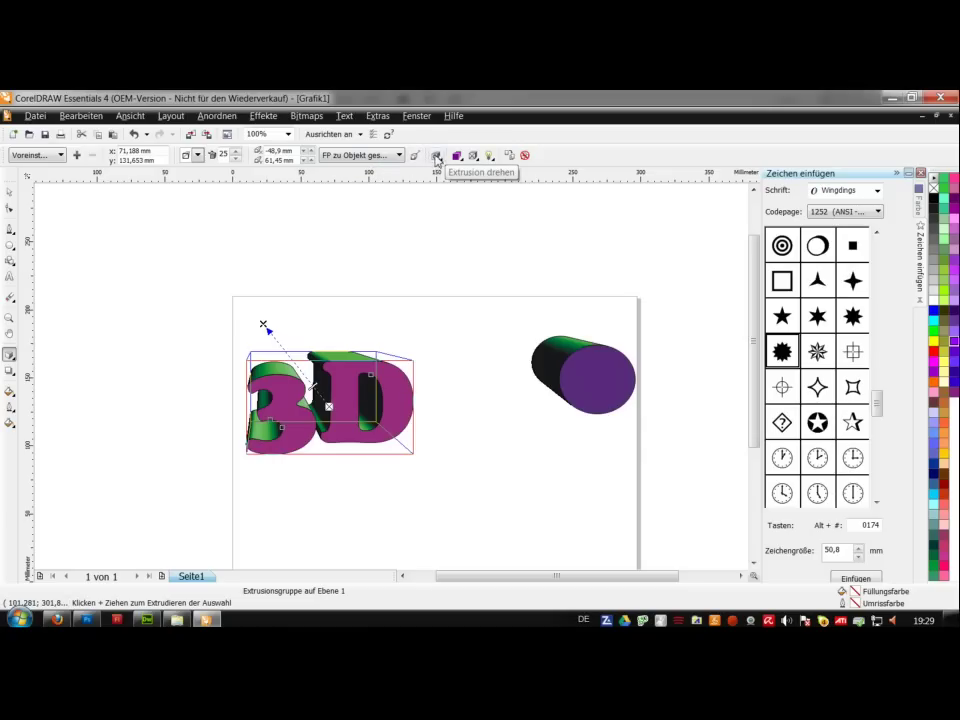
Rotate the lettering freely in 3D so it slopes steeply down to the right, and reduce its extrusion depth to 10
left_click(437, 157)
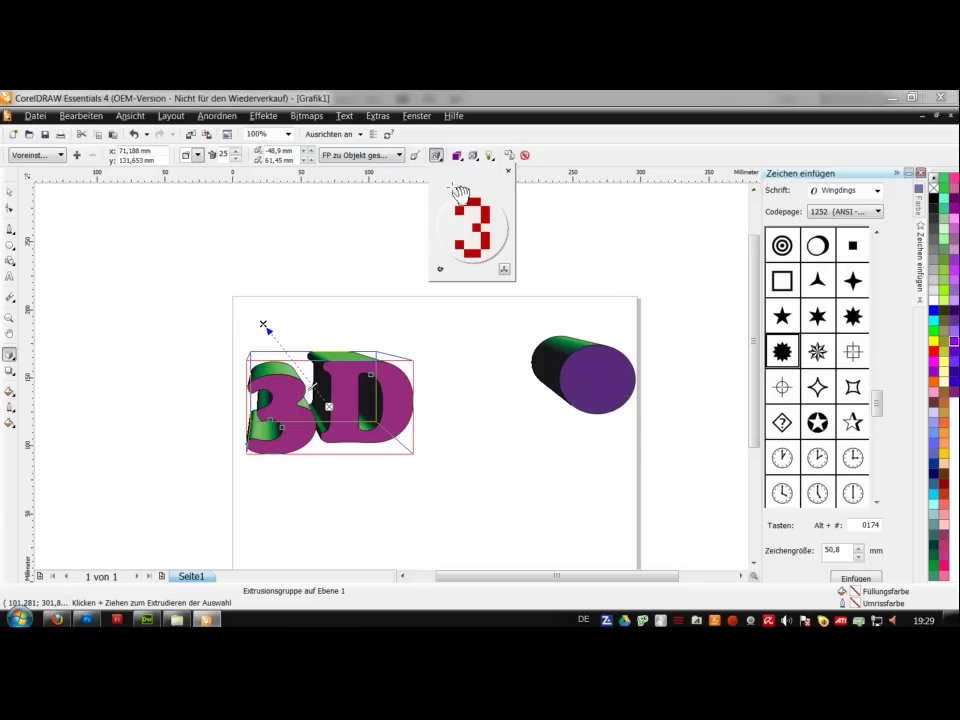
mouse_move(478, 219)
left_mouse_down()
mouse_move(469, 216)
mouse_move(474, 229)
left_mouse_up()
mouse_move(500, 225)
left_mouse_down()
mouse_move(462, 206)
mouse_move(481, 232)
mouse_move(460, 247)
mouse_move(491, 242)
mouse_move(467, 214)
mouse_move(478, 226)
mouse_move(486, 210)
mouse_move(489, 231)
left_mouse_up()
left_click_drag(440, 258, 330, 357)
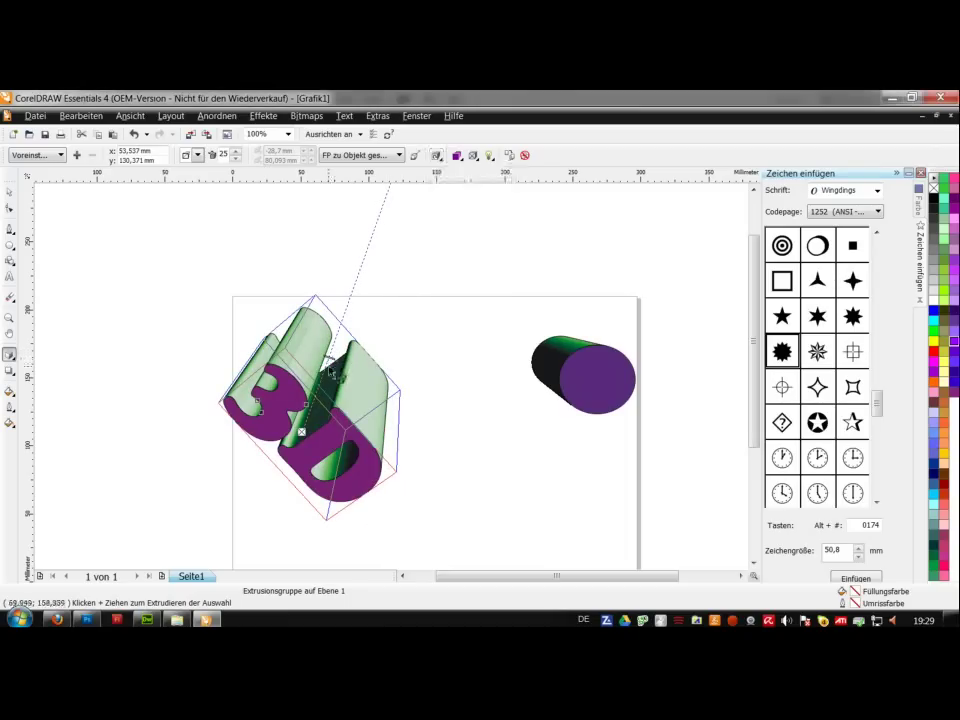
left_click_drag(301, 432, 335, 372)
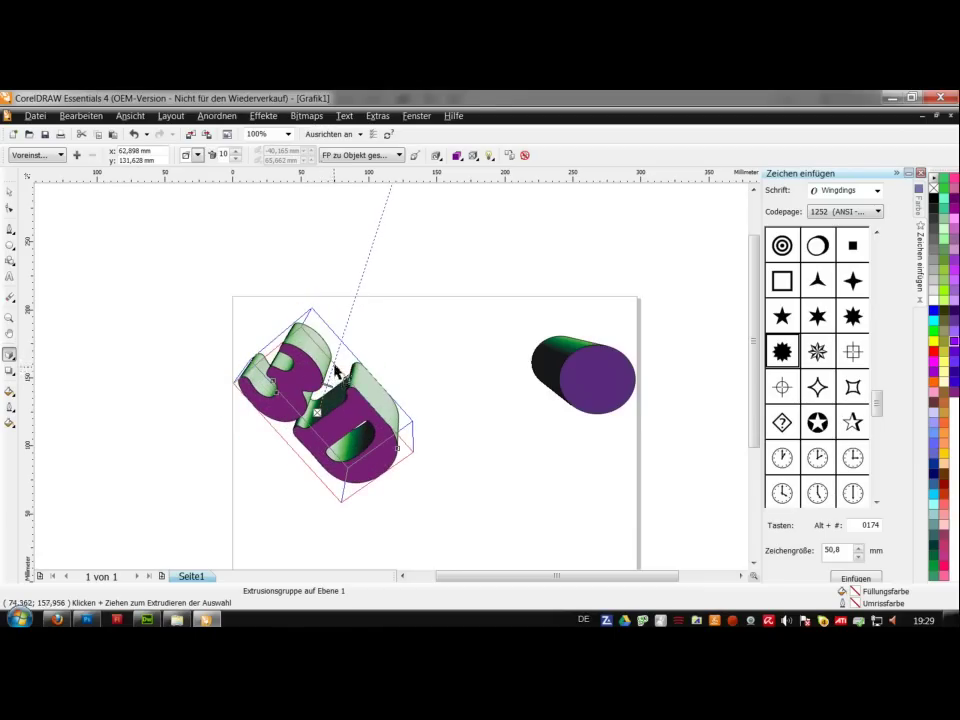
Rotate the lettering in 3D so it rises slightly to the right, and turn on its bevel
left_click(437, 156)
mouse_move(480, 217)
left_mouse_down()
mouse_move(491, 214)
mouse_move(508, 236)
mouse_move(498, 225)
mouse_move(461, 242)
mouse_move(476, 228)
mouse_move(468, 236)
mouse_move(494, 234)
mouse_move(486, 222)
mouse_move(490, 231)
left_mouse_up()
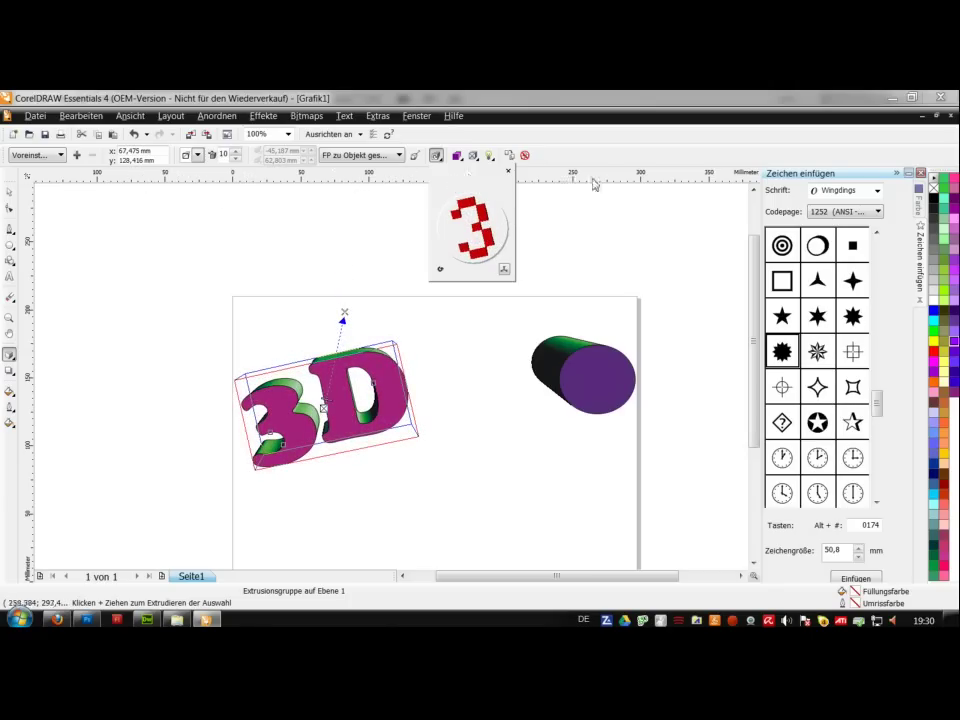
left_click(473, 156)
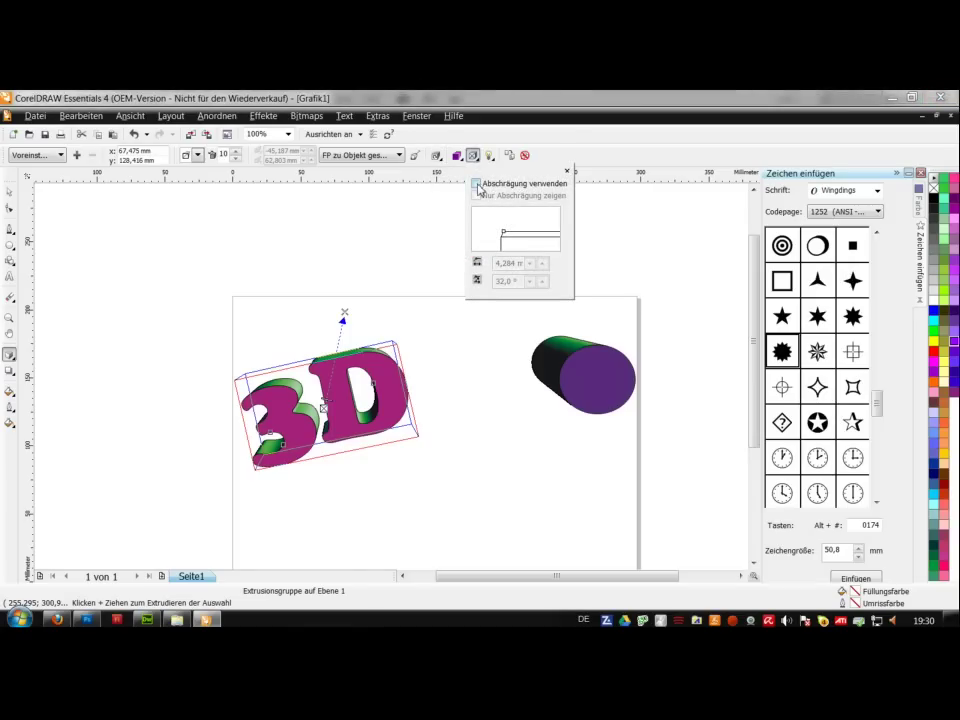
left_click(477, 184)
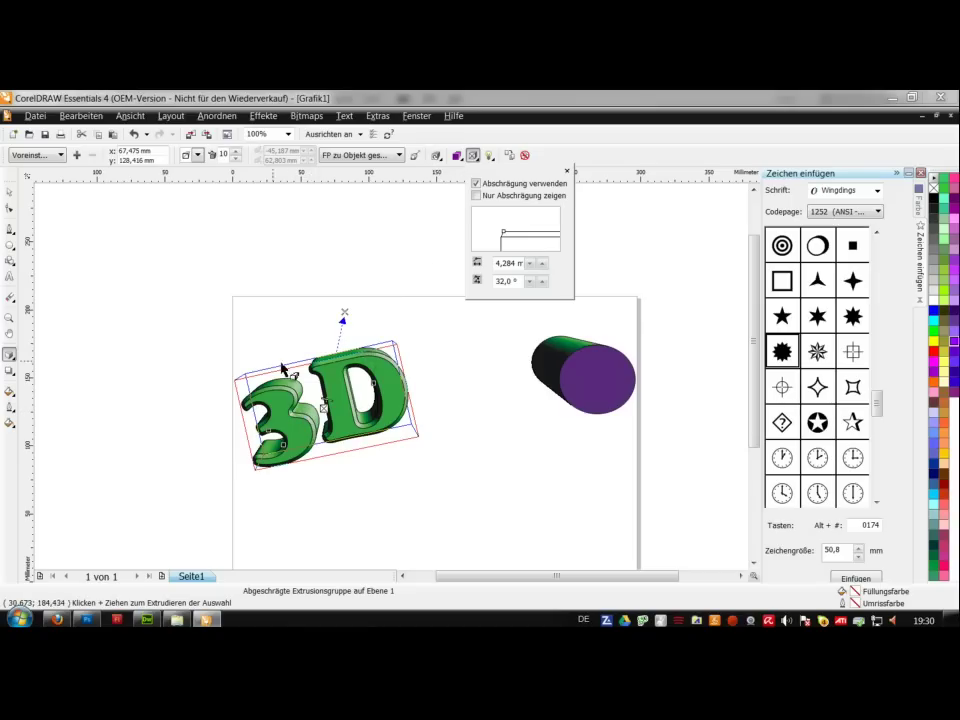
Rotate the beveled lettering in 3D until its extruded sides point to the left, and finish editing the extrusion
left_click(438, 157)
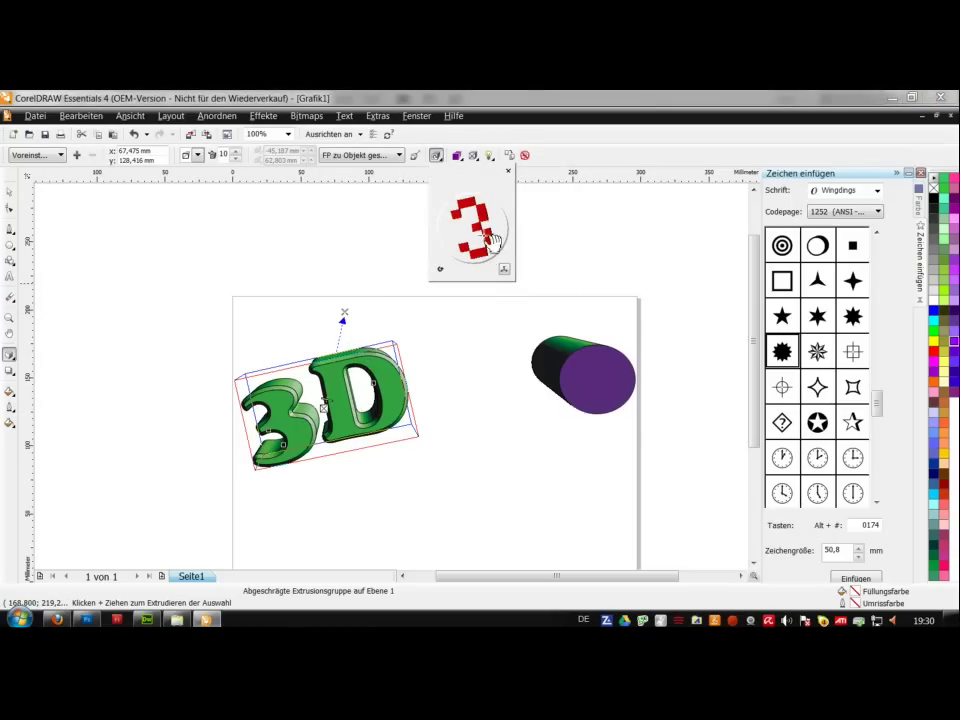
mouse_move(497, 238)
left_mouse_down()
mouse_move(468, 237)
mouse_move(478, 231)
mouse_move(495, 252)
mouse_move(471, 252)
mouse_move(491, 246)
left_mouse_up()
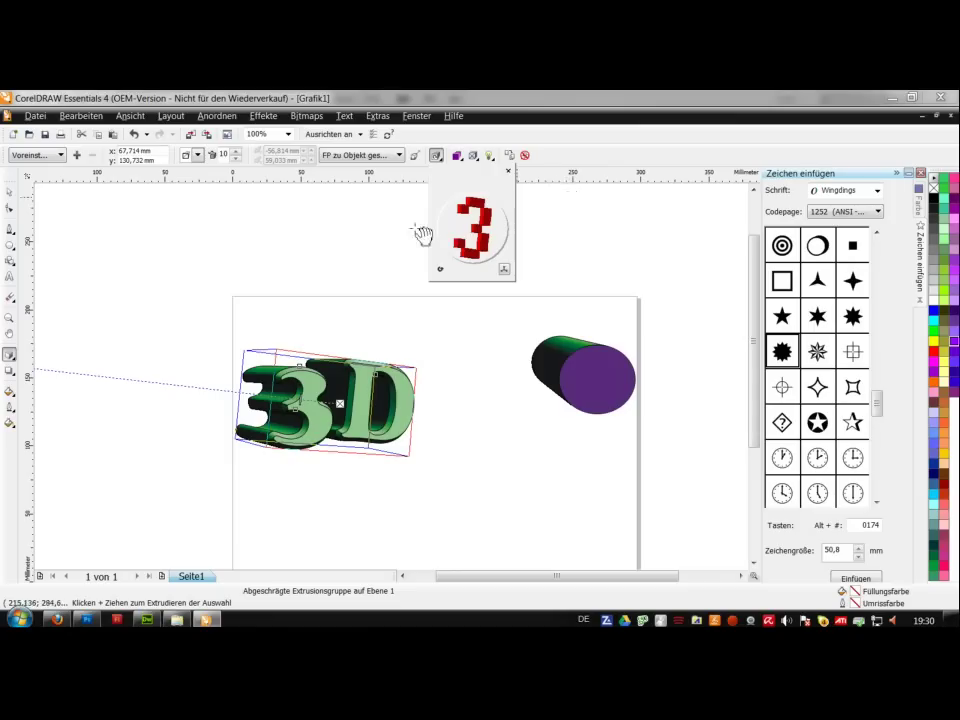
left_click(10, 192)
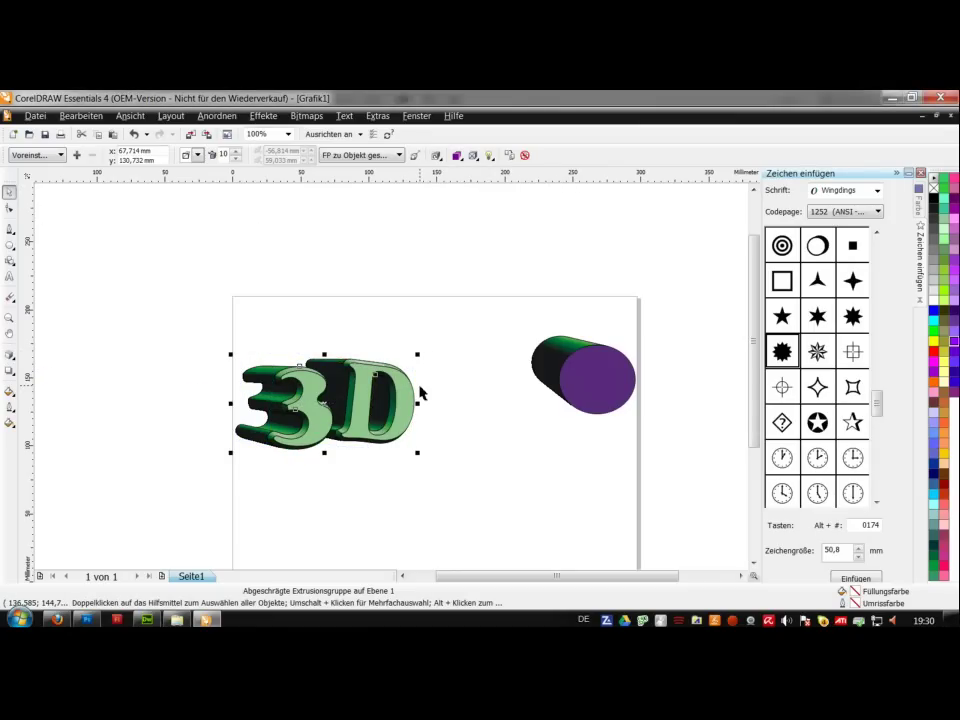